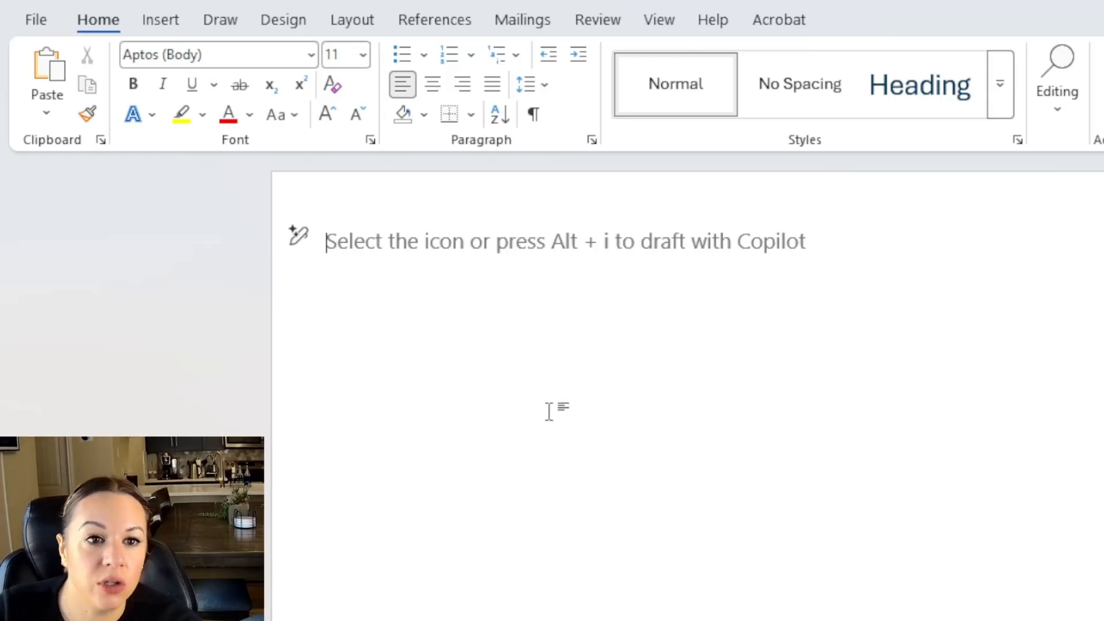
Review the page margin presets on the Layout tab, then bring up the Insert tools.
left_click(354, 19)
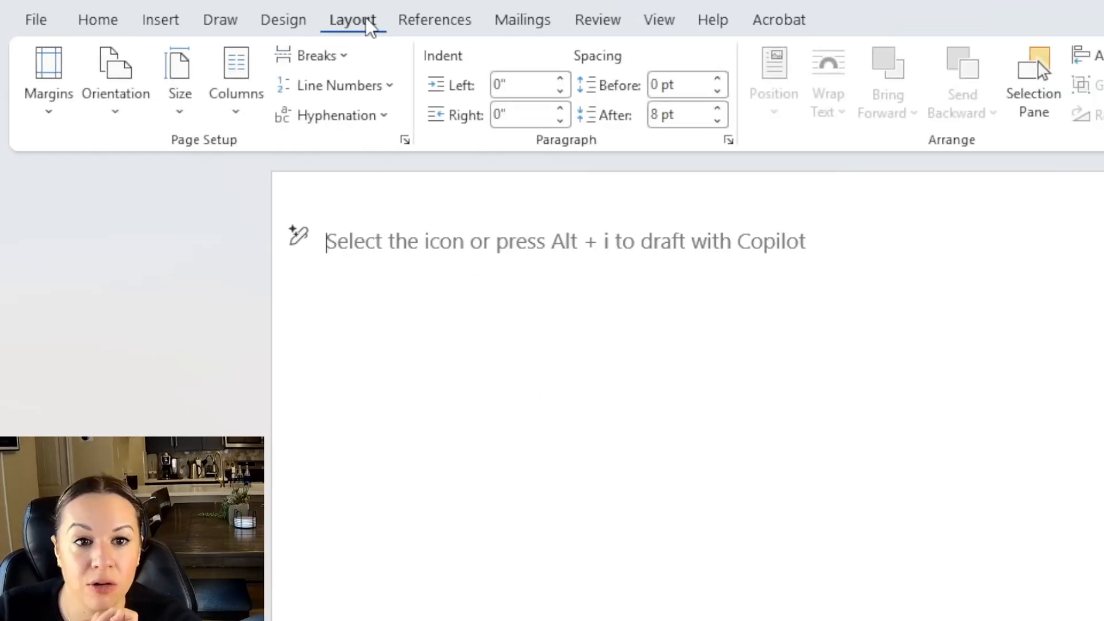
left_click(58, 122)
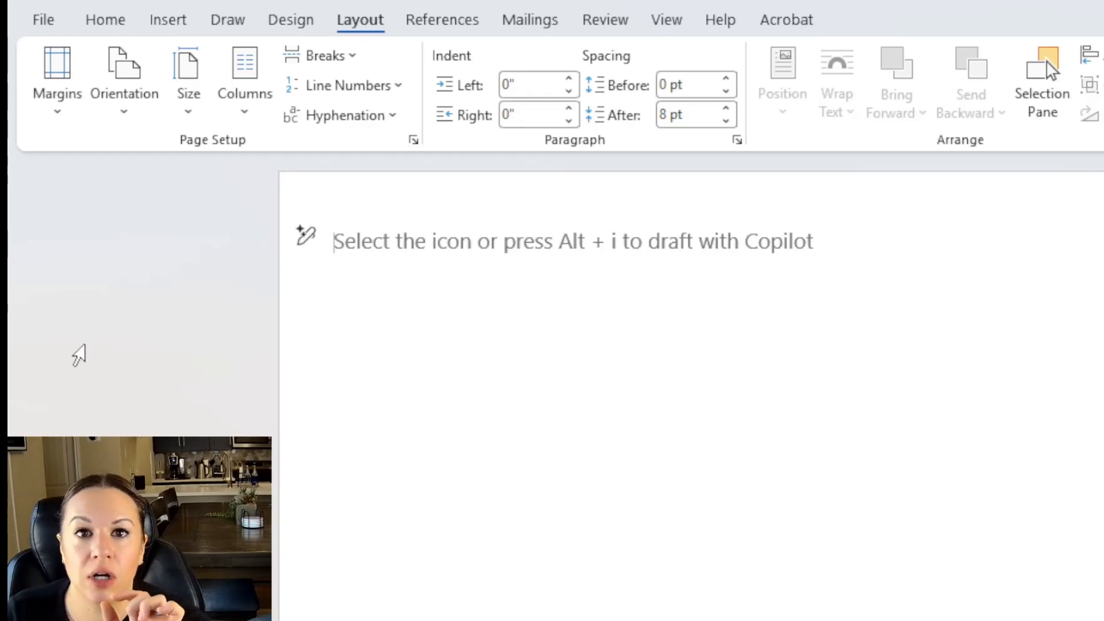
left_click(166, 21)
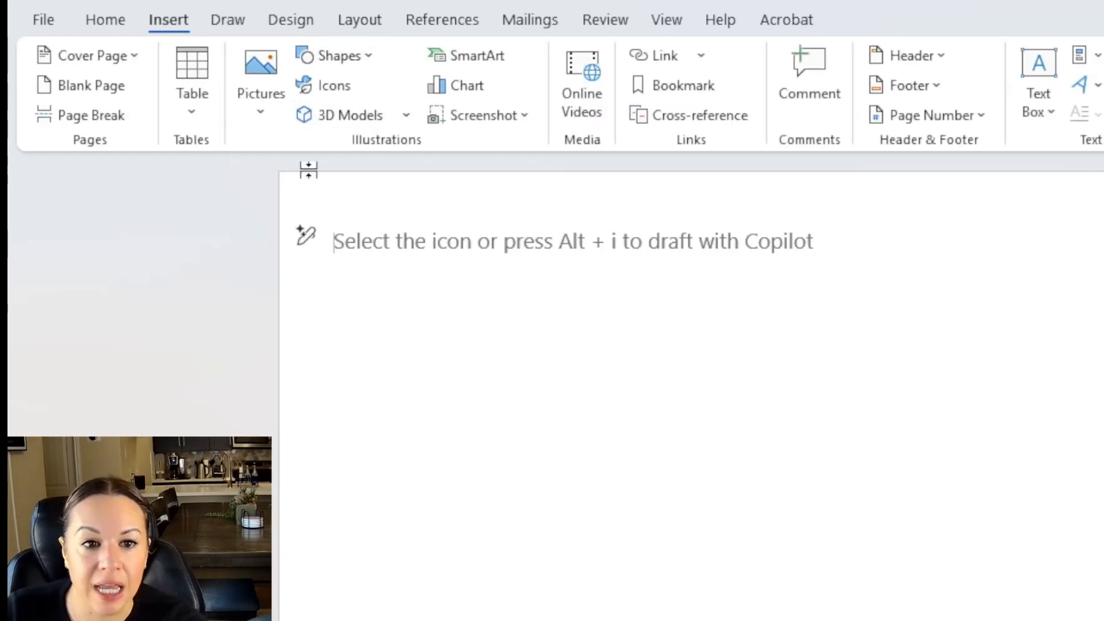
Draw a rectangle spanning the page top and fill it dark navy as a header band.
left_click_drag(281, 171, 1103, 278)
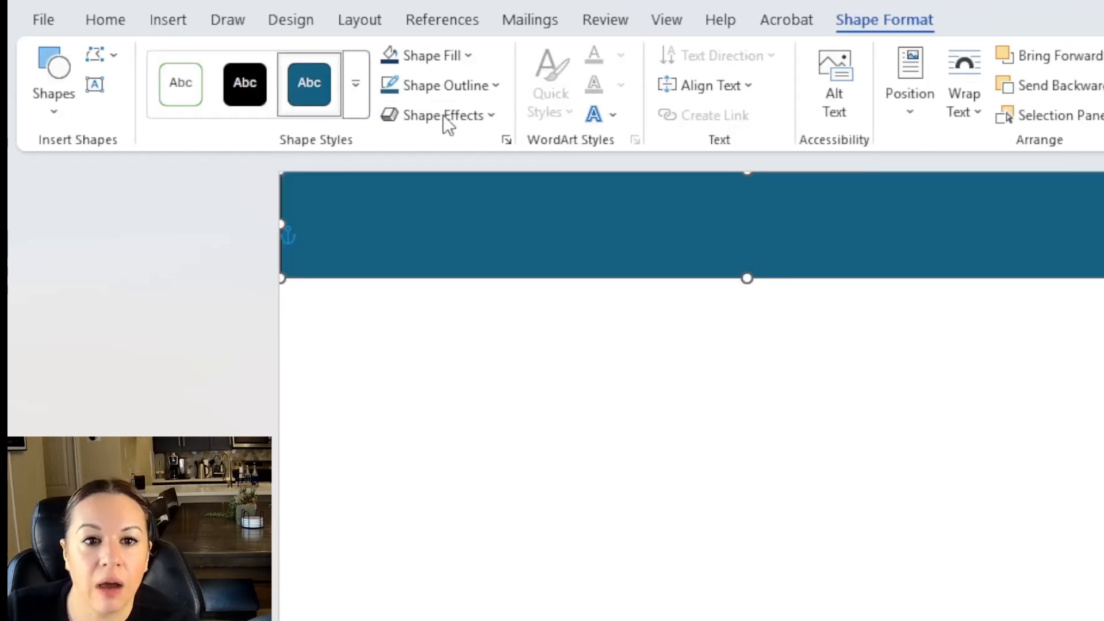
left_click(461, 64)
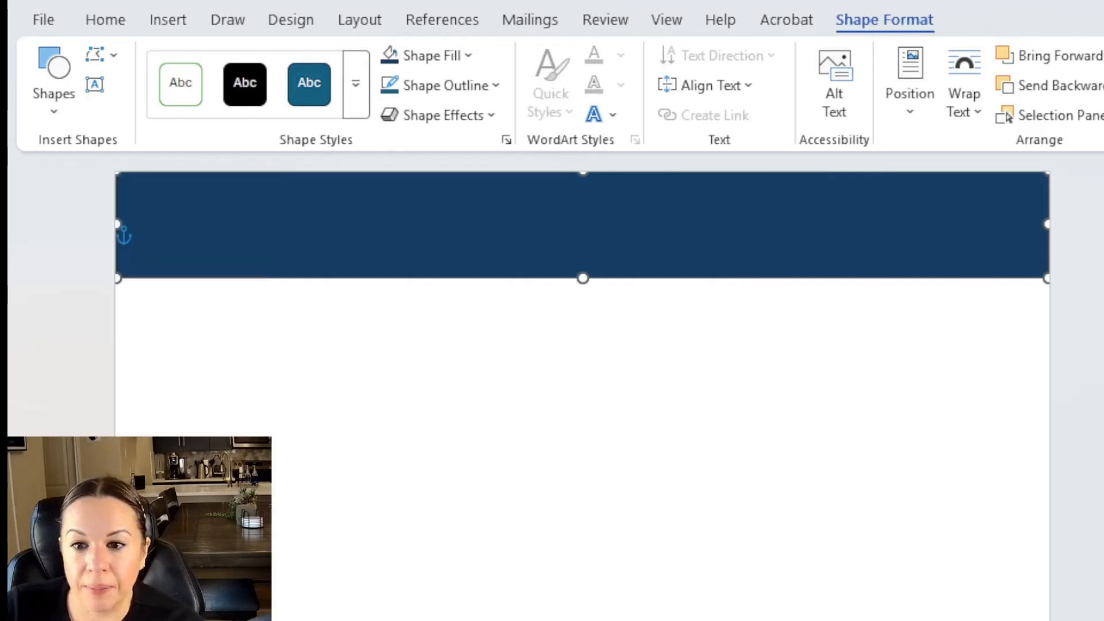
left_click(670, 352)
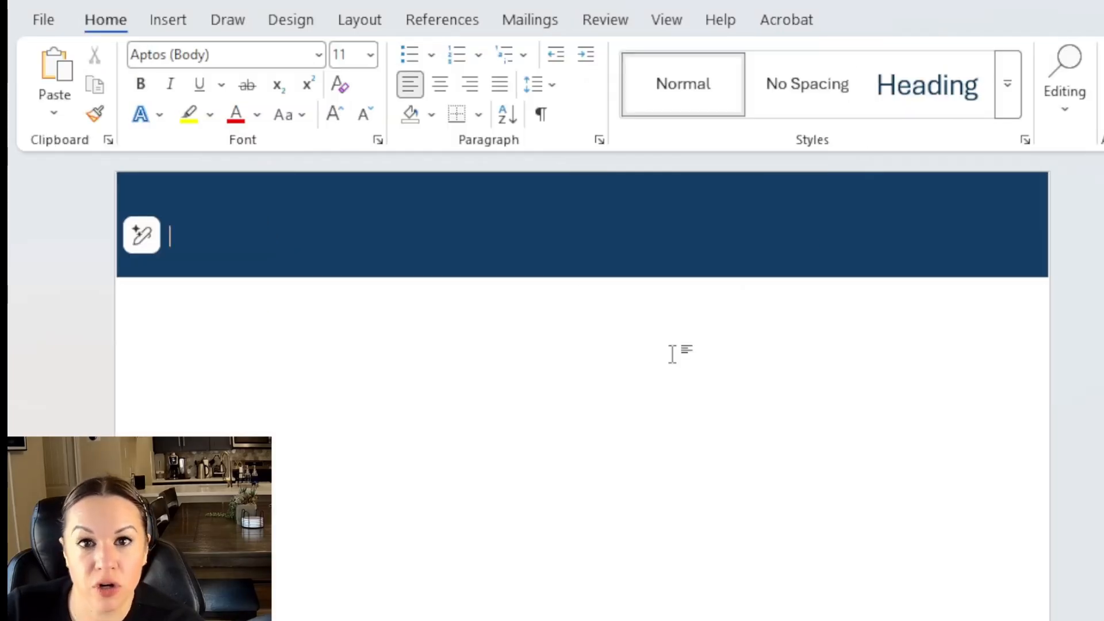
Type the candidate's name into the navy banner and make it bold at 26 pt.
left_click(450, 229)
type("Becky J")
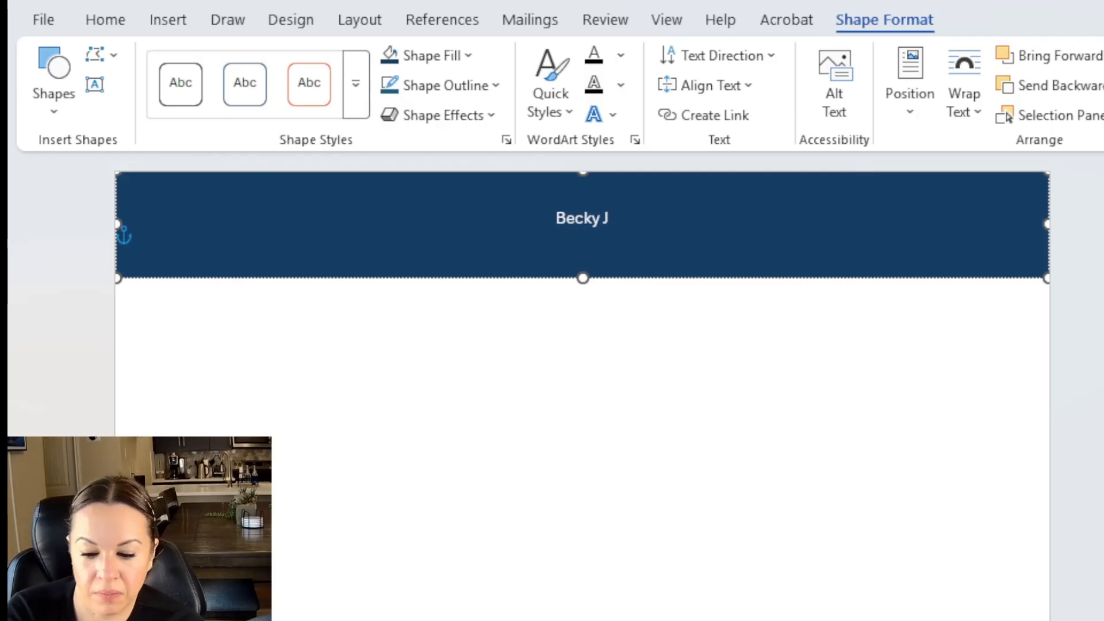
left_click(106, 20)
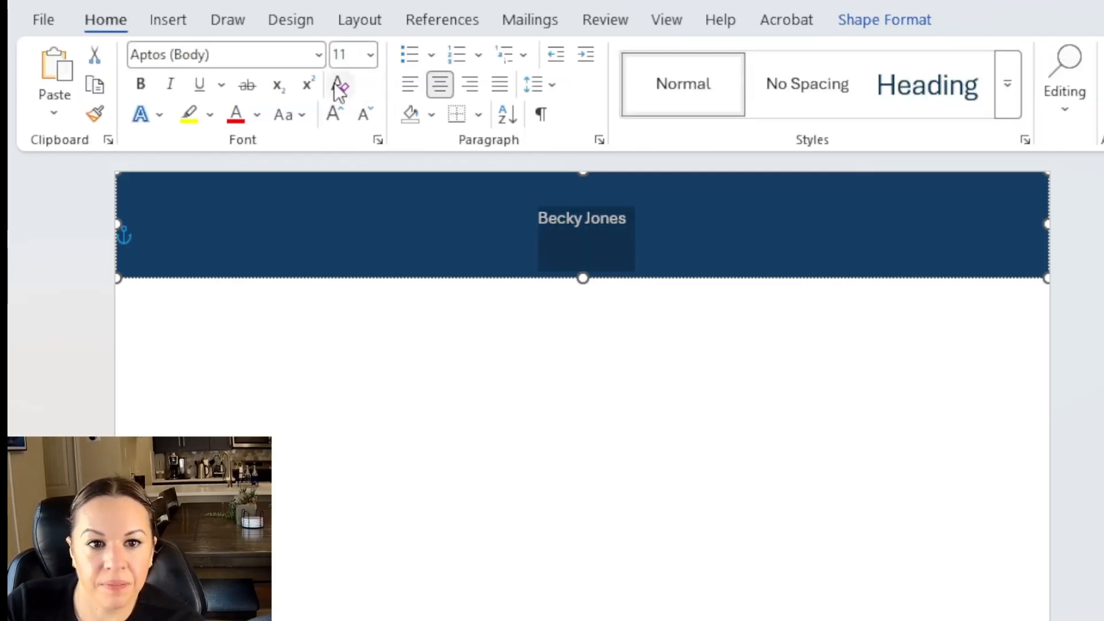
triple_click(334, 114)
triple_click(334, 114)
double_click(335, 114)
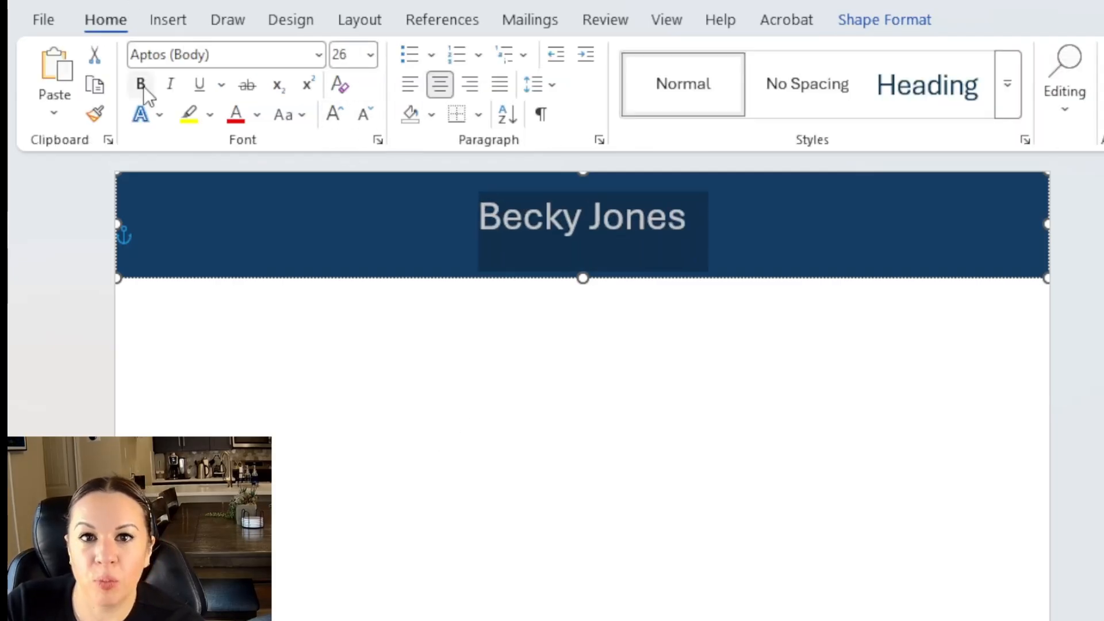
left_click(142, 85)
left_click(598, 345)
left_click(606, 218)
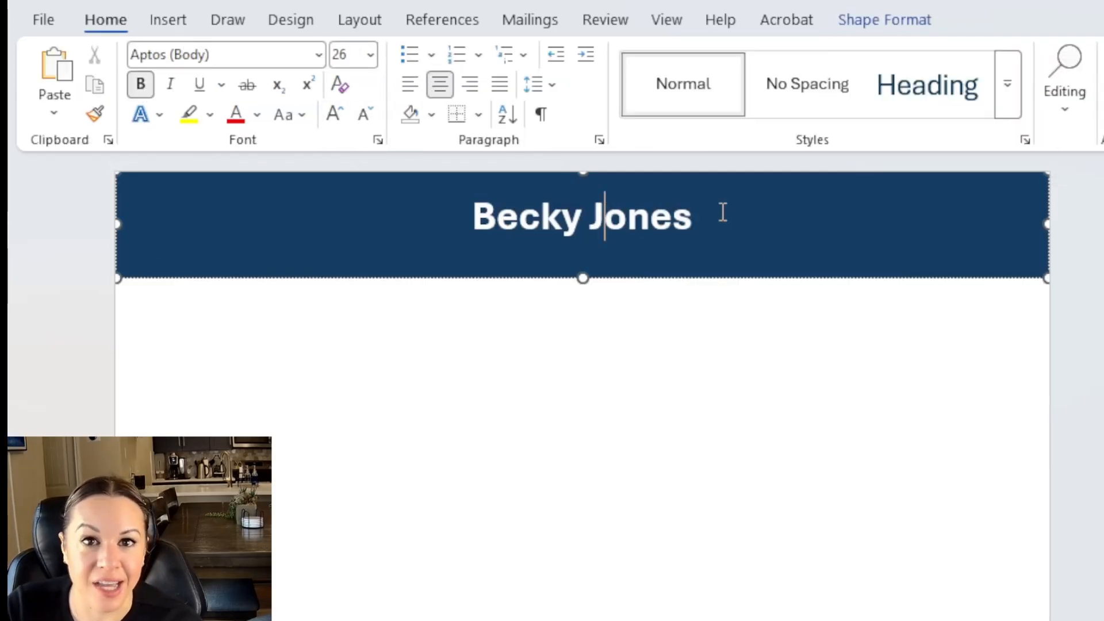
Enlarge the name to 36 pt, center it in the banner, and set it in Arial.
triple_click(714, 205)
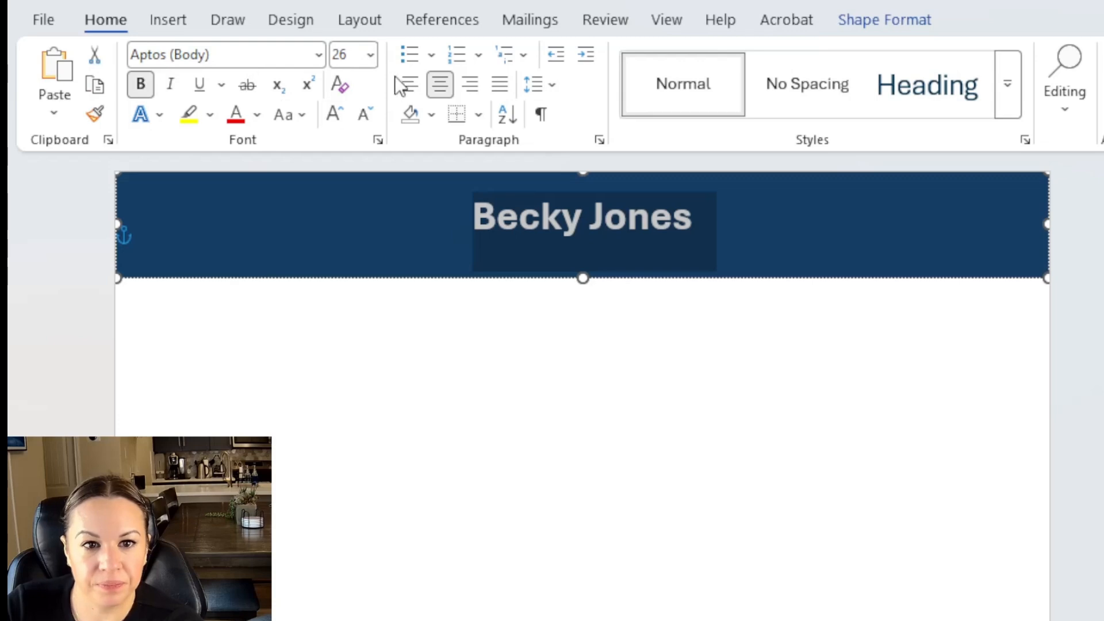
left_click(334, 114)
left_click(335, 113)
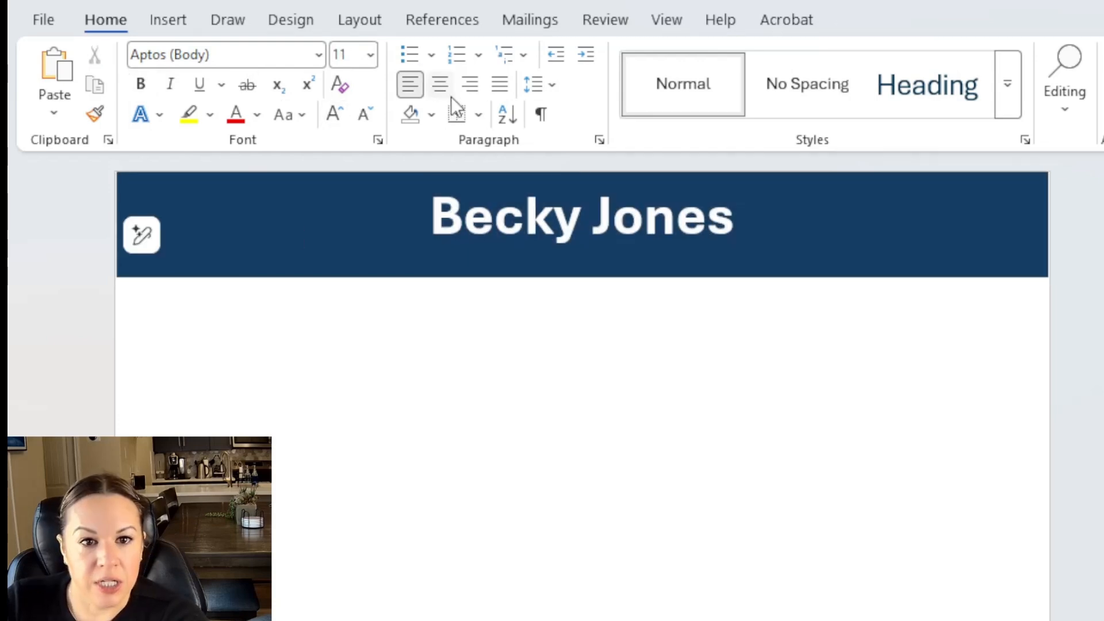
left_click(439, 83)
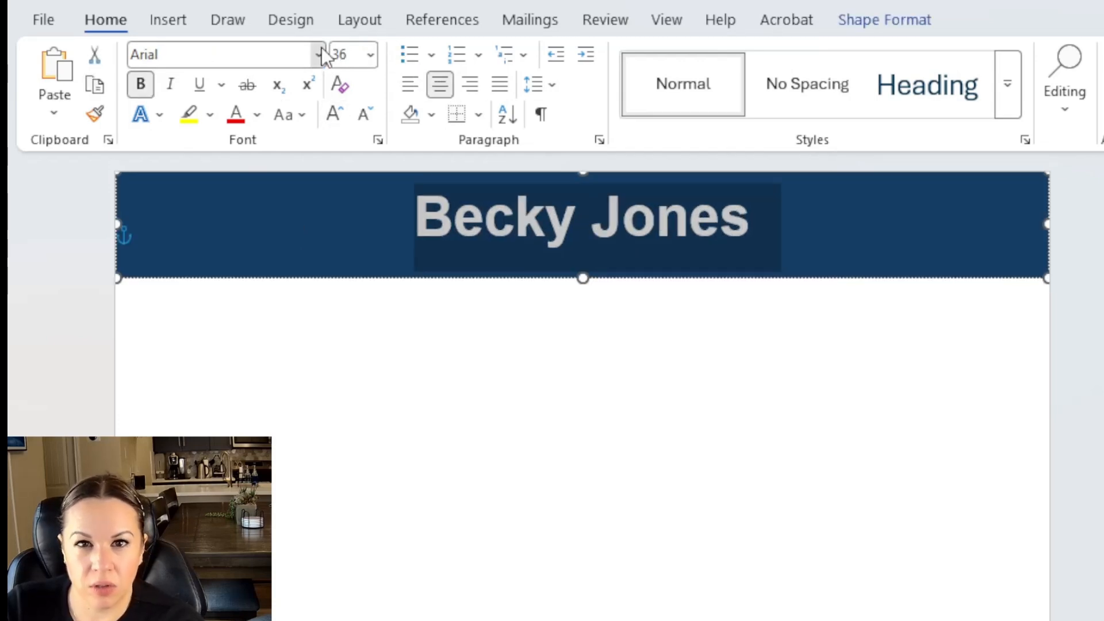
left_click(321, 52)
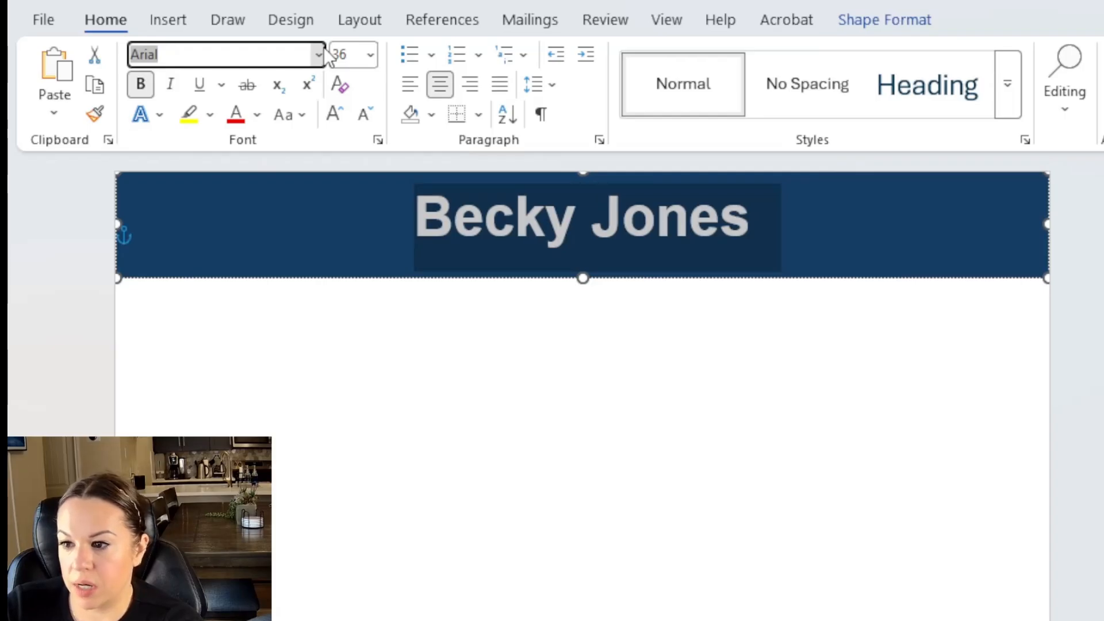
left_click(441, 352)
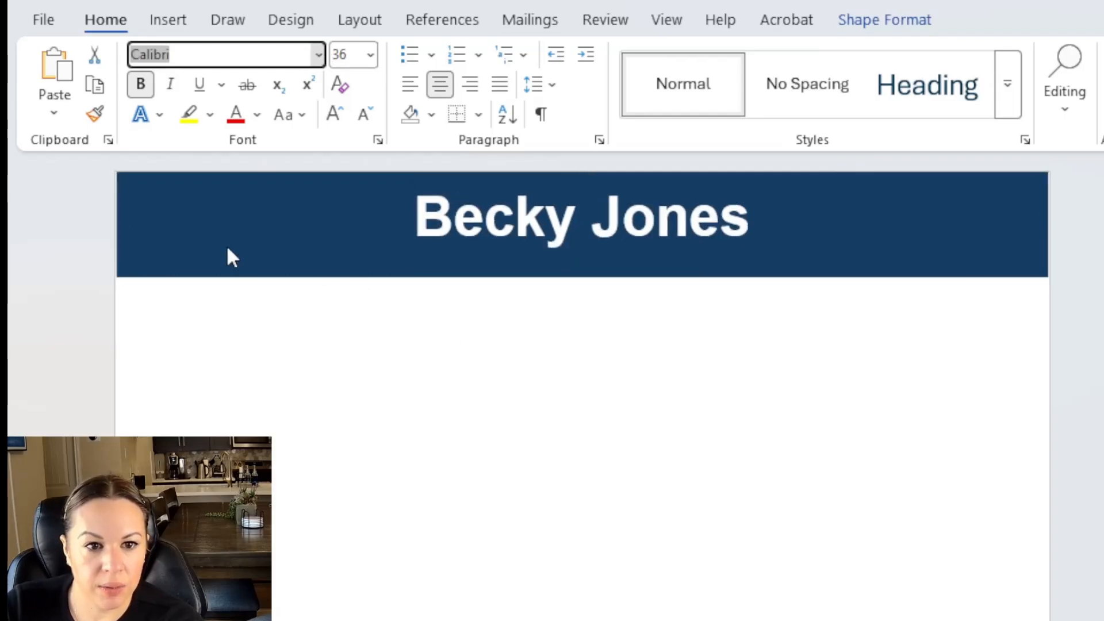
left_click(281, 333)
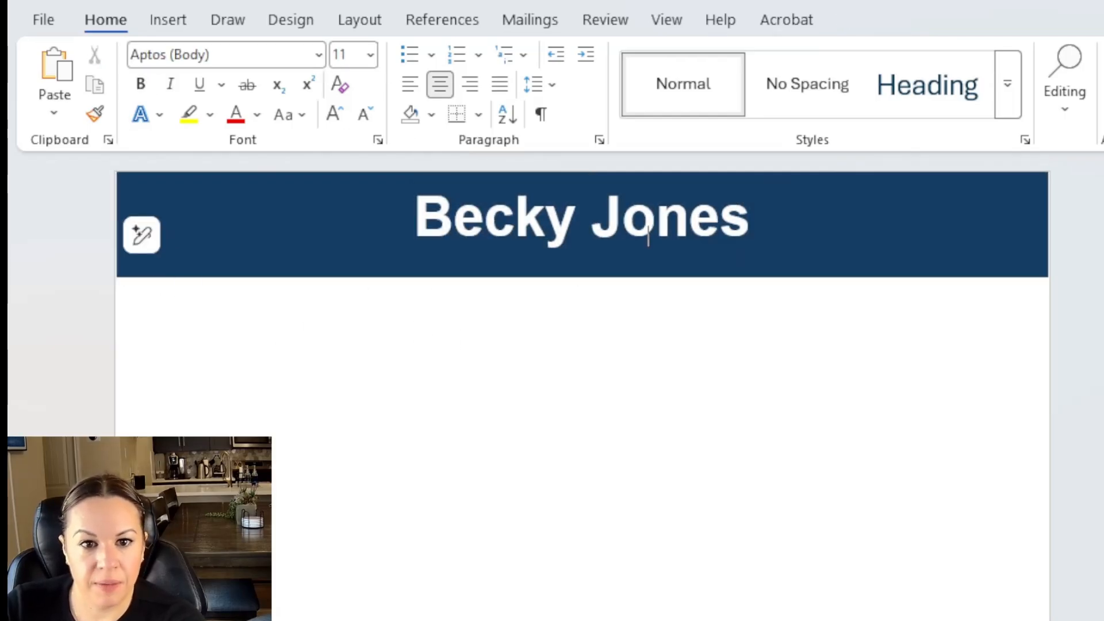
left_click(512, 288)
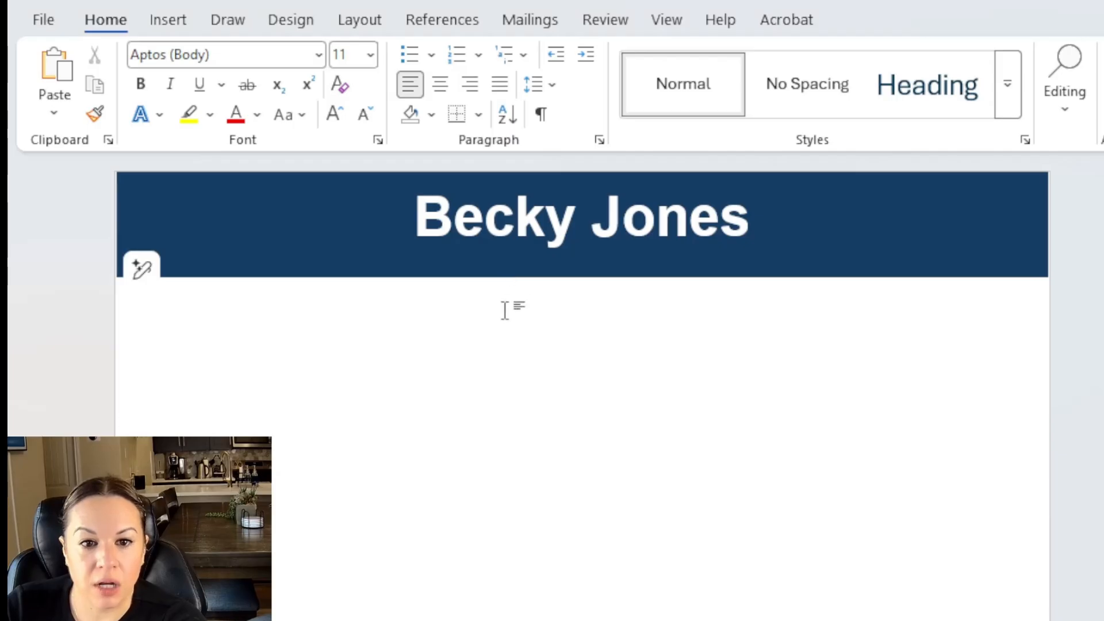
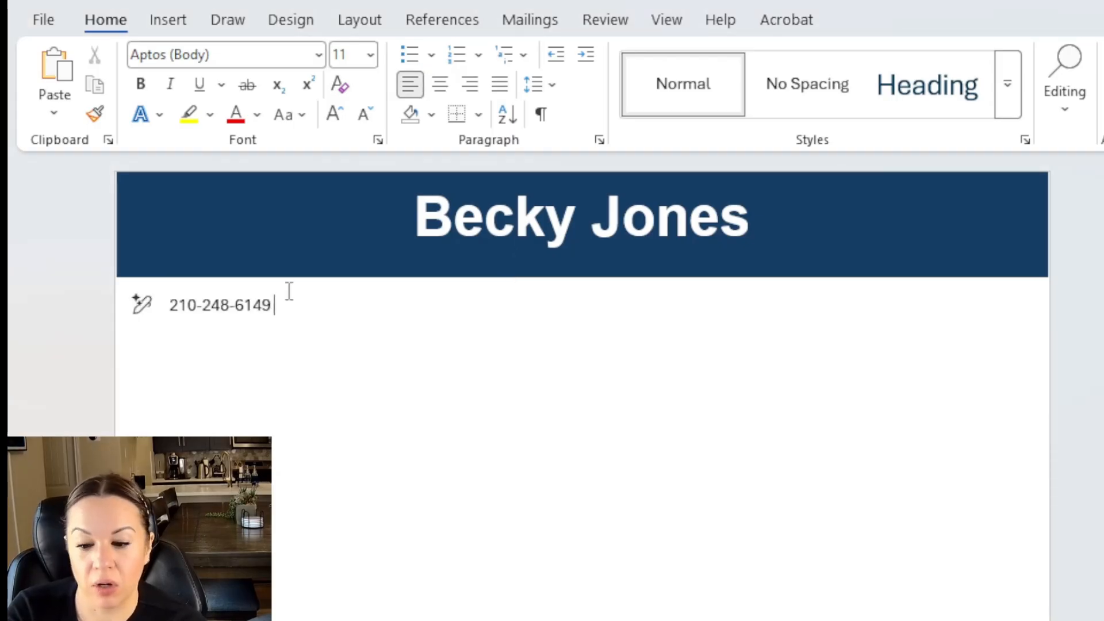
Enter the phone number, e-mail and LinkedIn address separated by bars, then start a left-aligned new line.
type(" |")
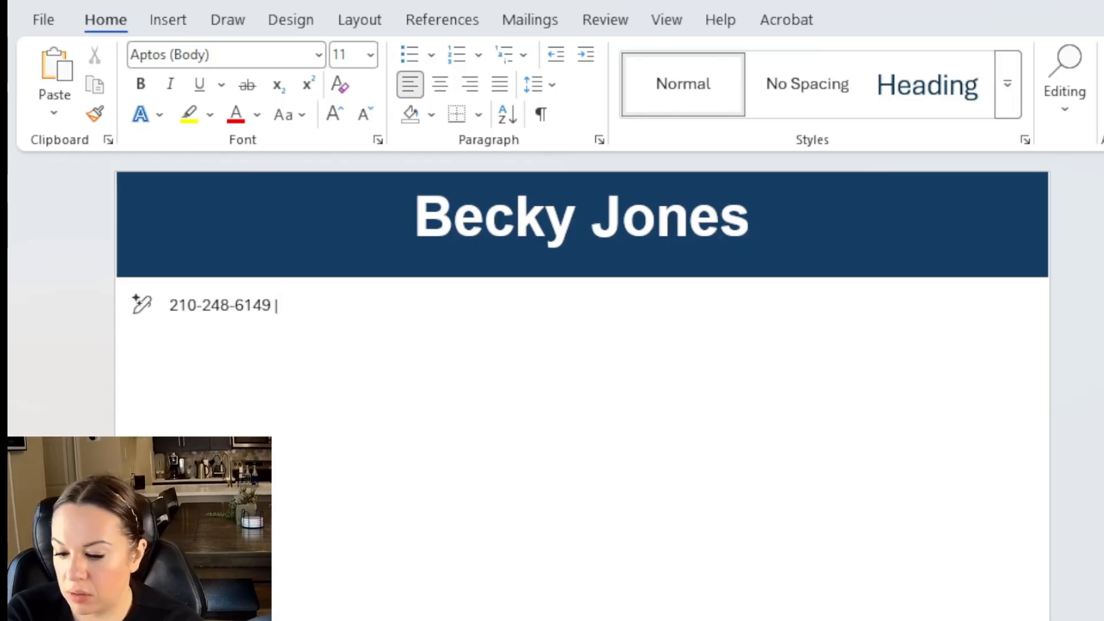
key("ctrl+v")
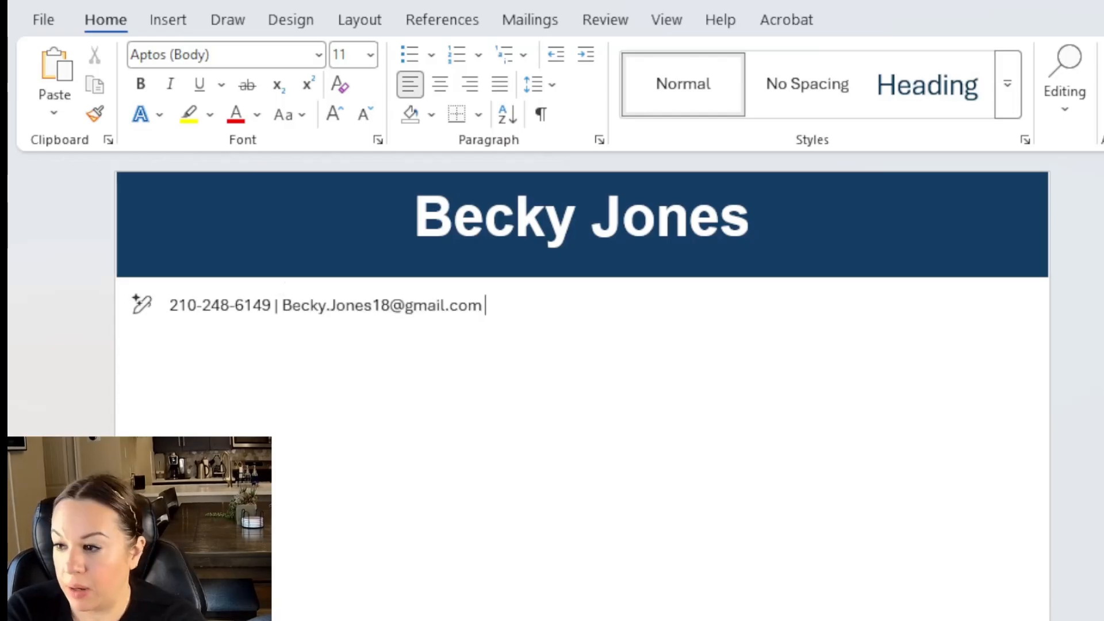
type("|")
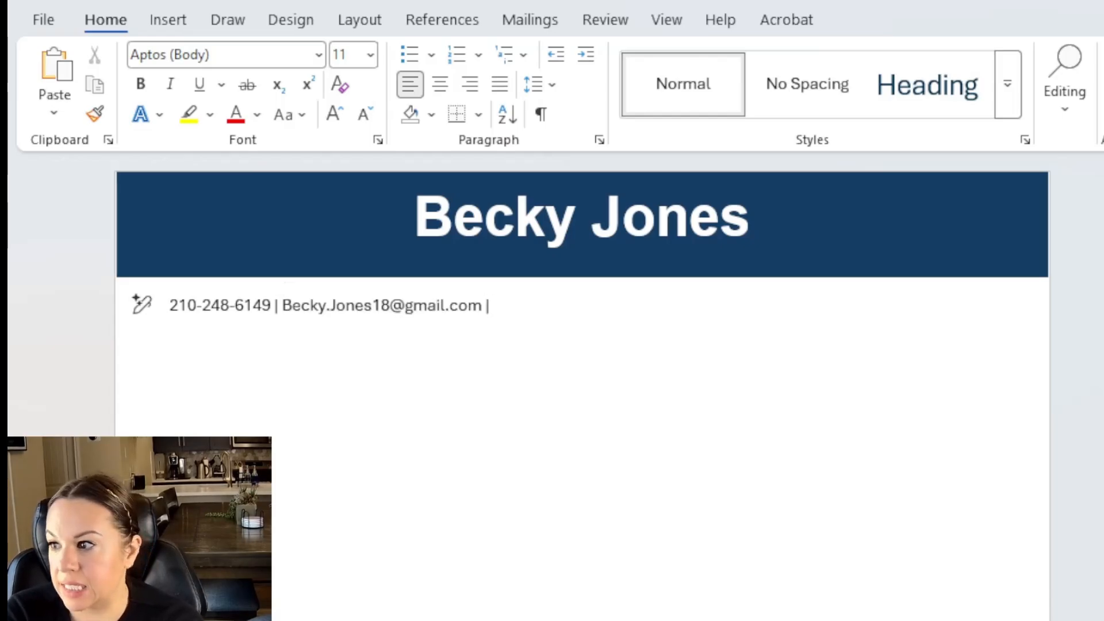
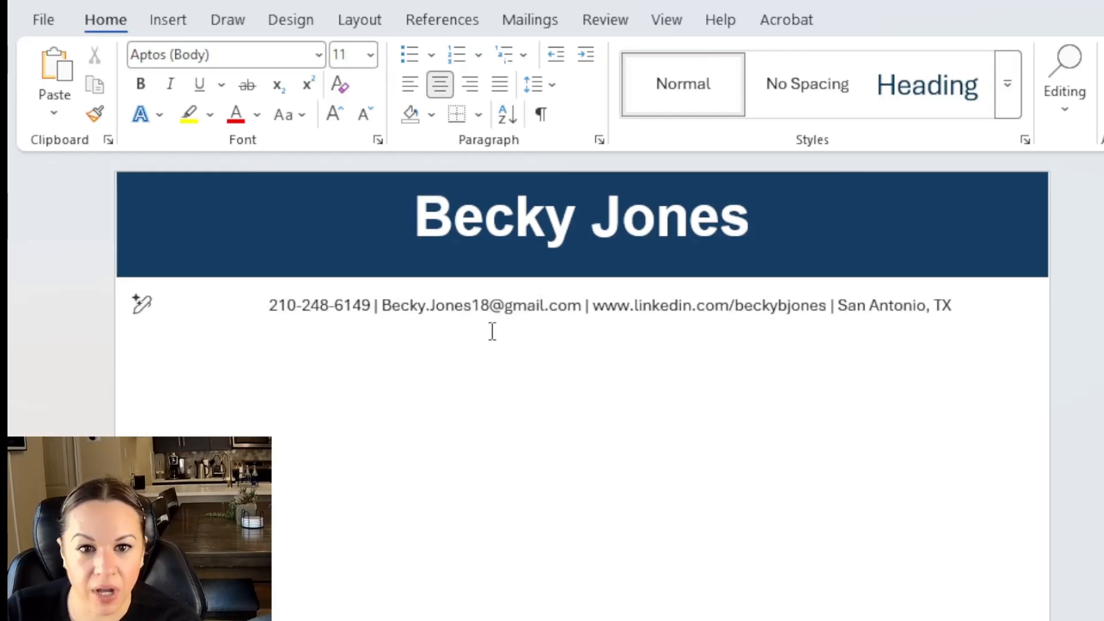
key("End")
key("Return")
key("ctrl+l")
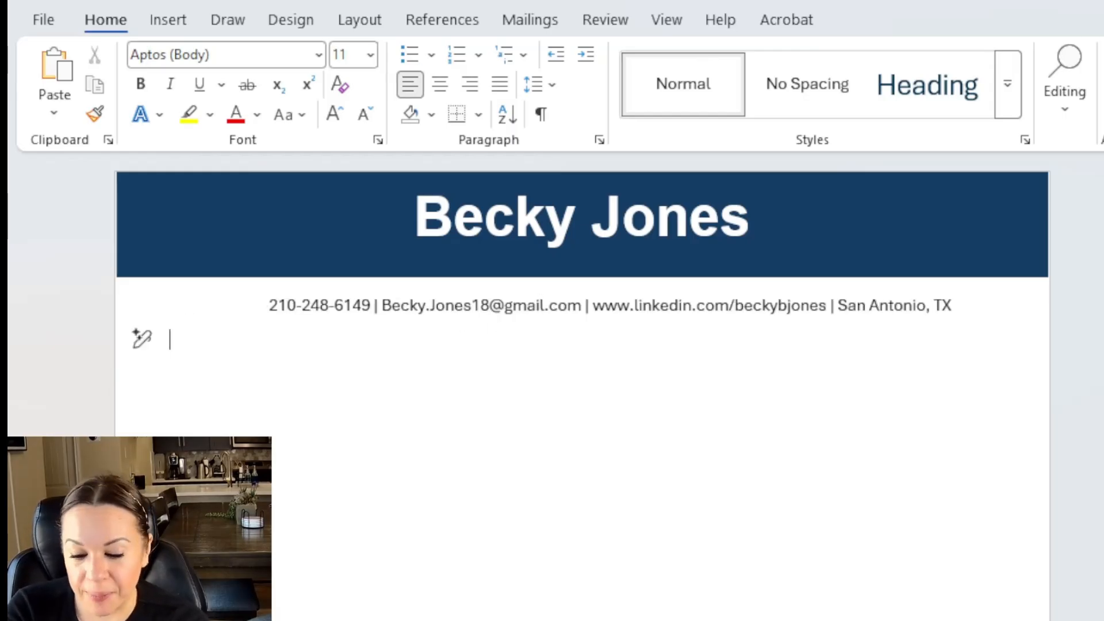
Type the 'Professional Summary' heading on the new line.
type("Professional Summary")
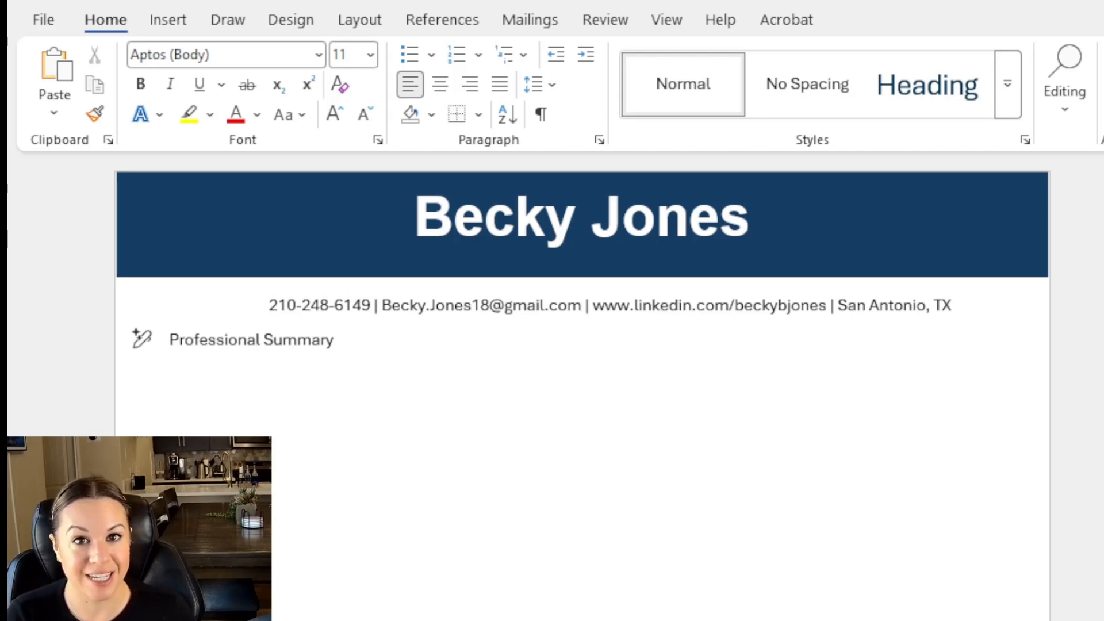
left_click(168, 21)
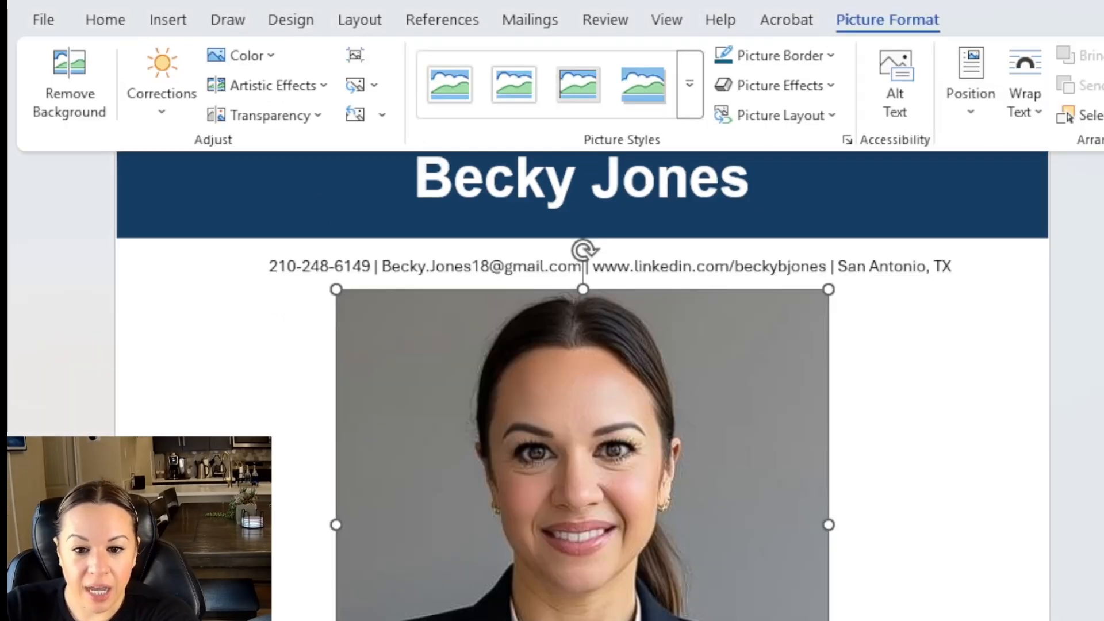
Shrink the headshot, float it in front of text onto the navy banner, and apply a round style.
left_click_drag(825, 620, 466, 374)
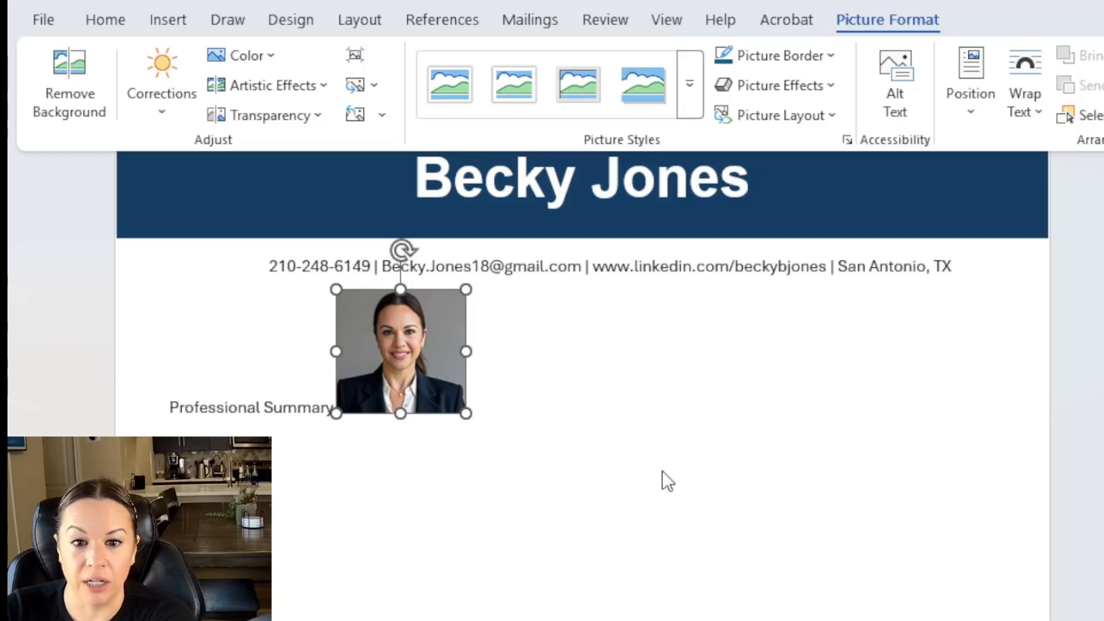
left_click(660, 530)
left_click_drag(408, 325, 264, 223)
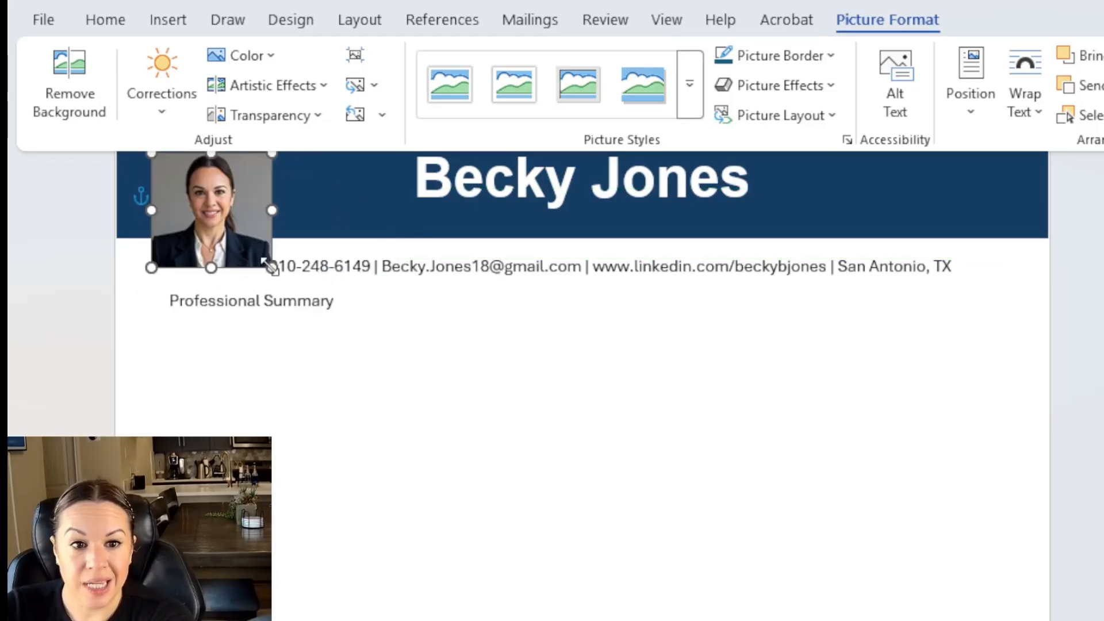
left_click_drag(270, 265, 244, 239)
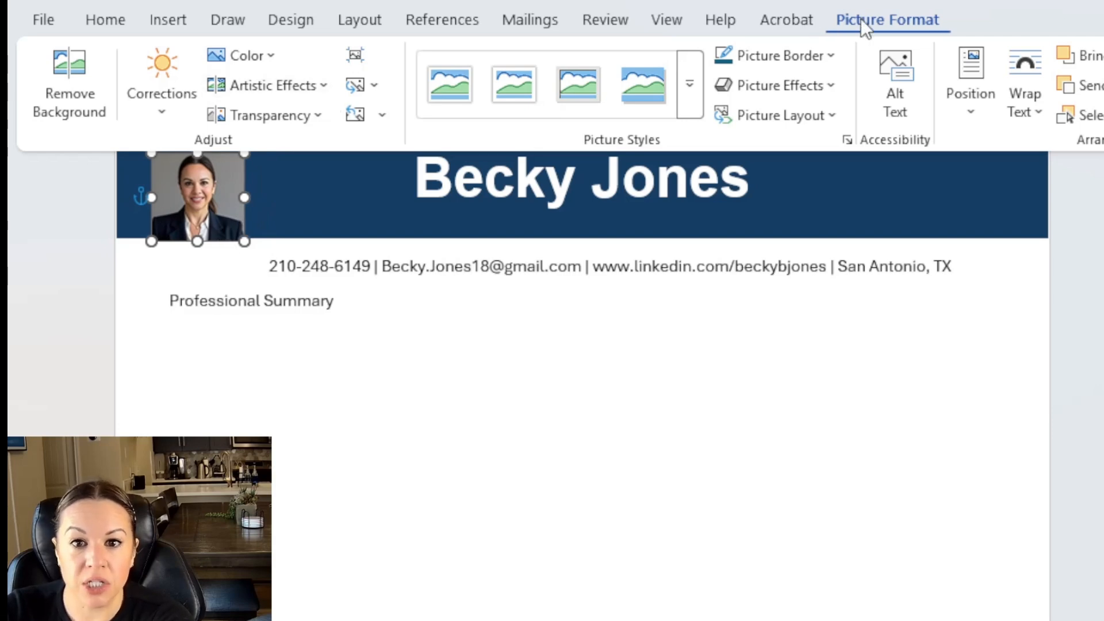
left_click(695, 91)
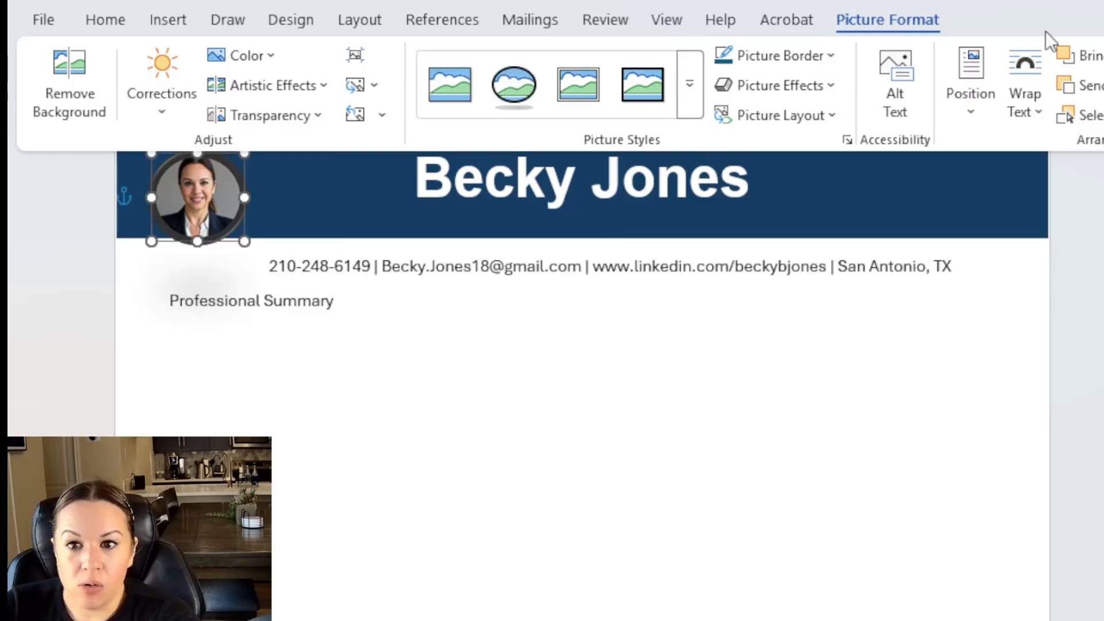
scroll(581, 252, "up", 1)
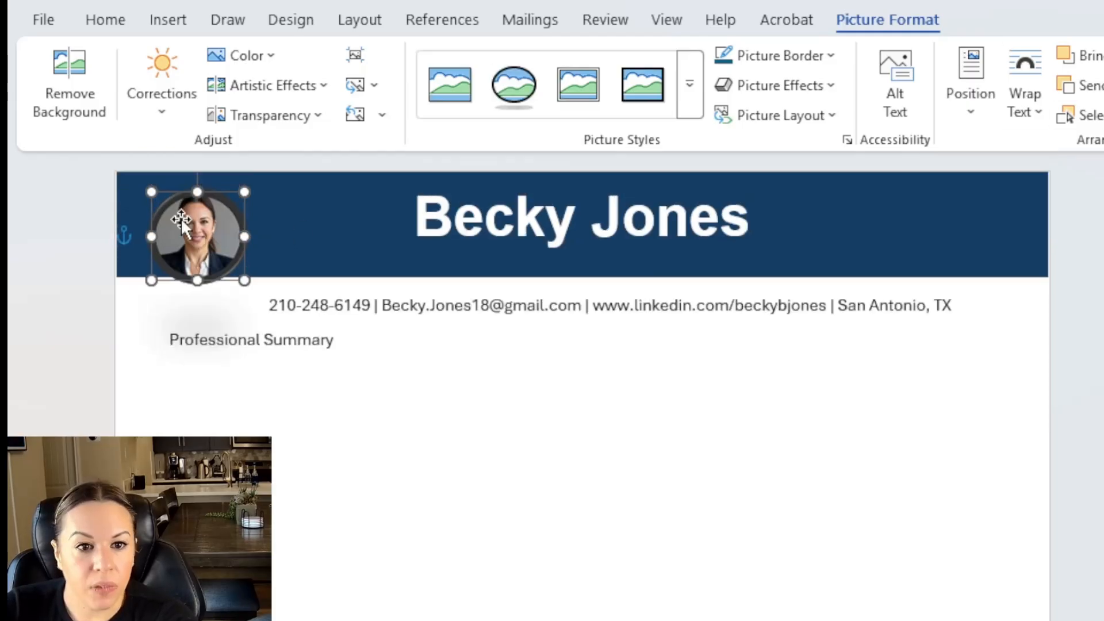
left_click_drag(181, 218, 177, 206)
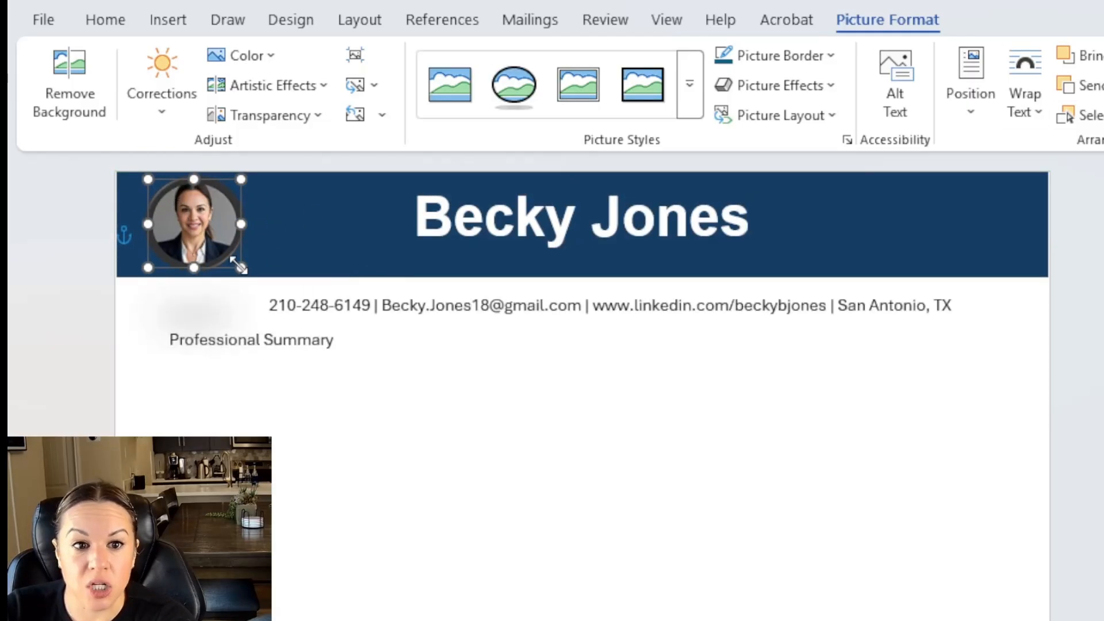
left_click_drag(241, 267, 246, 273)
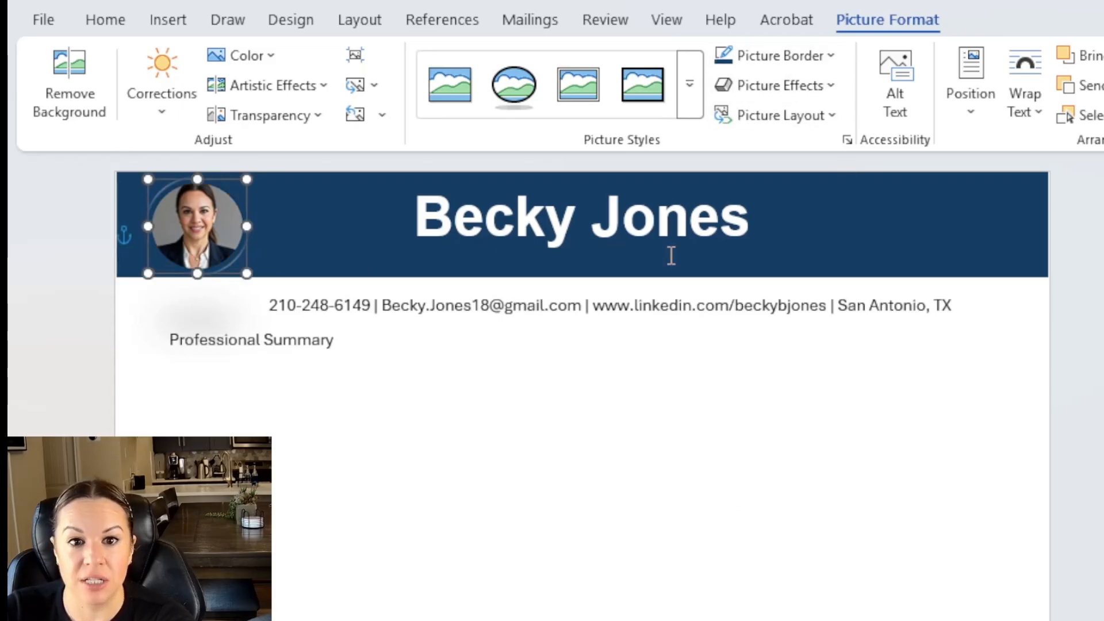
Enlarge the headshot slightly and shift it a little right within the navy banner.
left_click(811, 241)
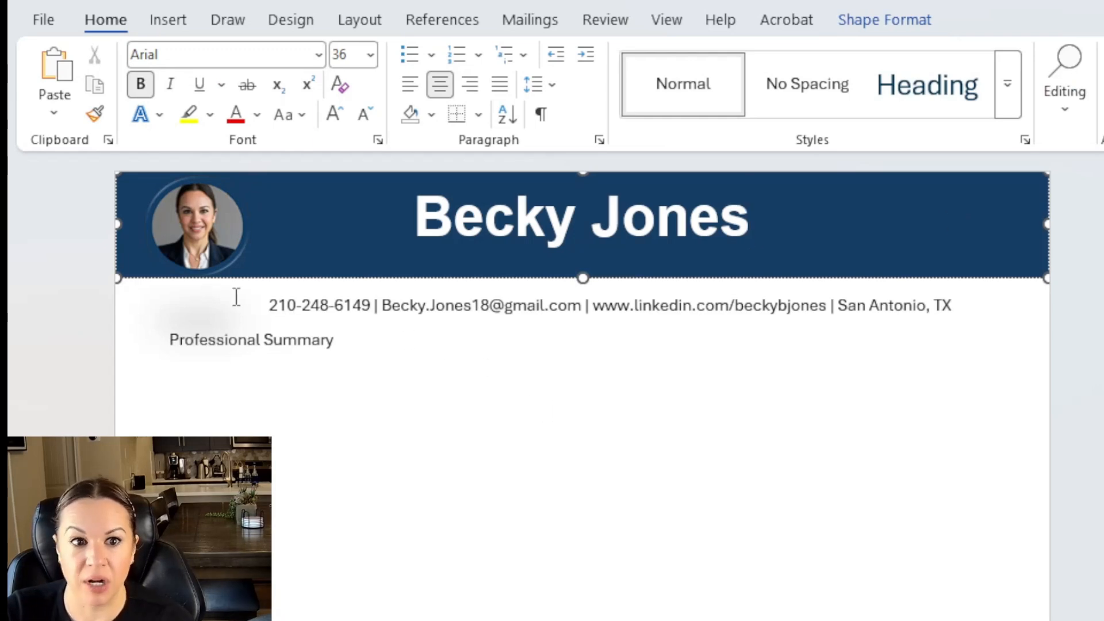
left_click(243, 269)
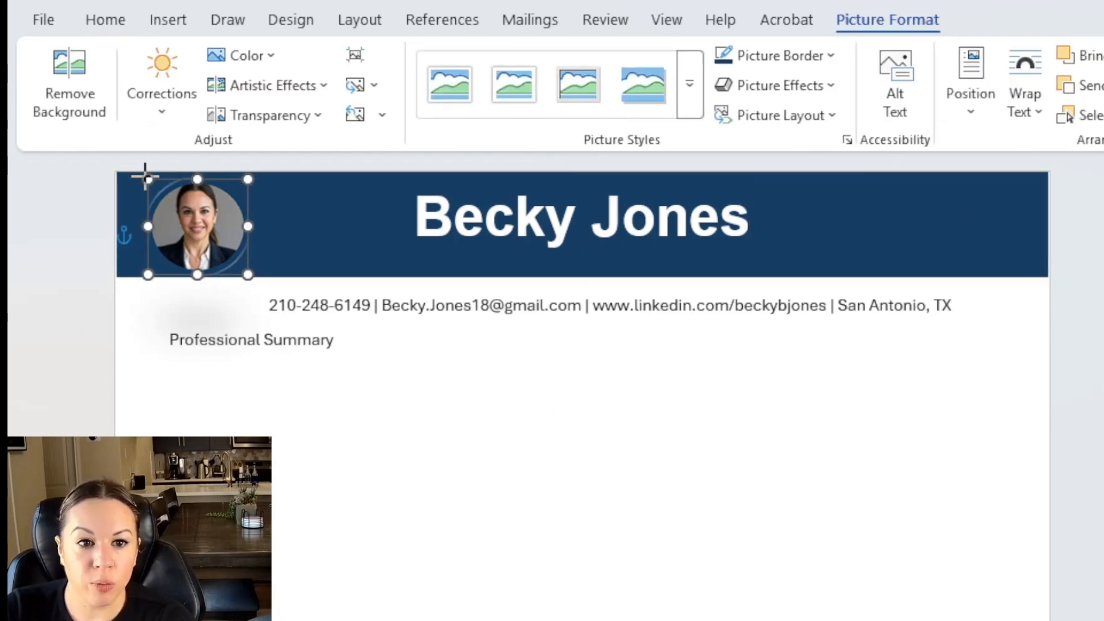
left_click_drag(148, 179, 142, 168)
triple_click(446, 261)
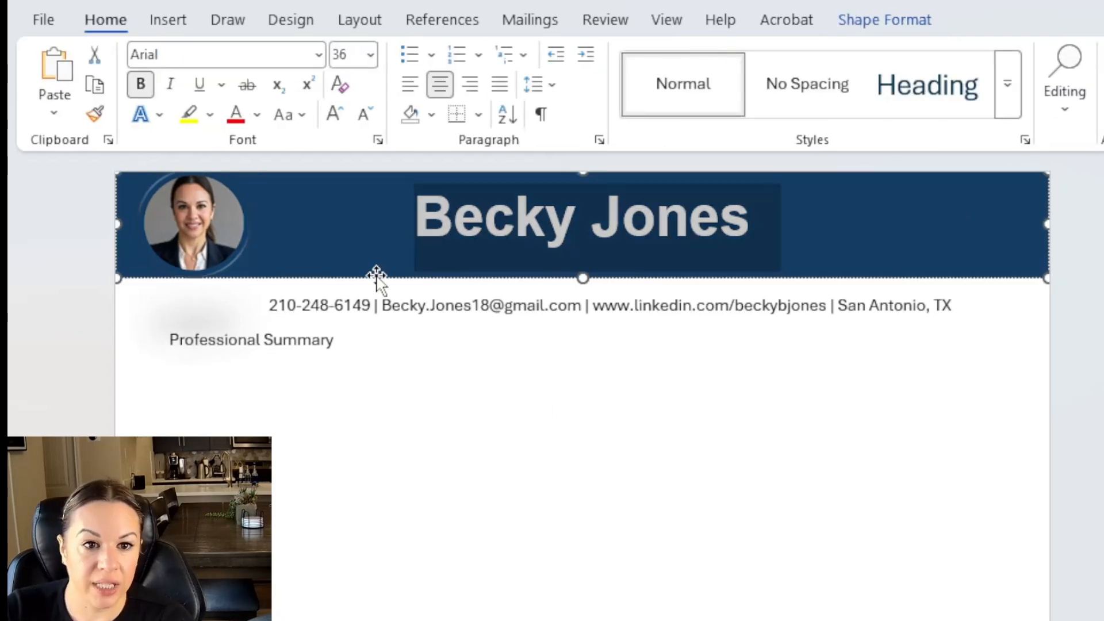
left_click(243, 270)
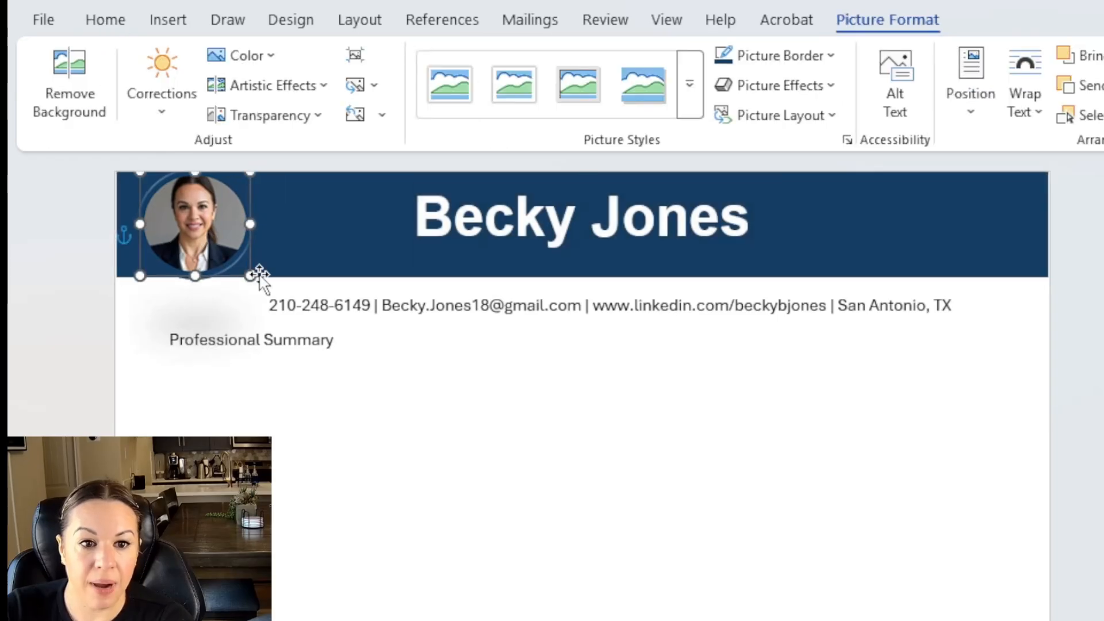
left_click(293, 431)
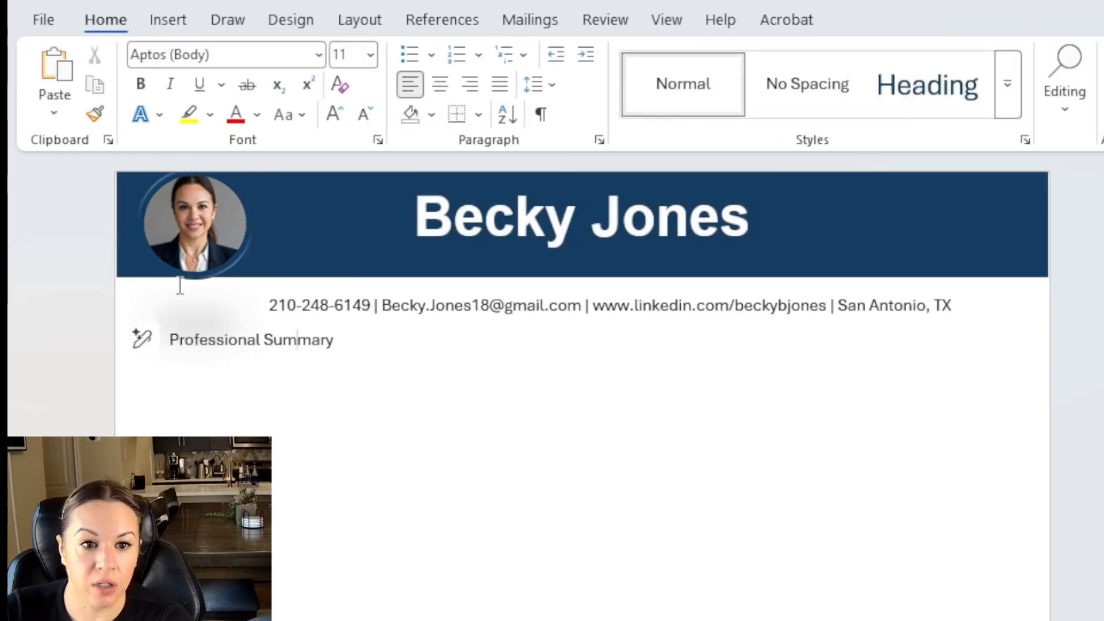
left_click(234, 275)
left_click(466, 341)
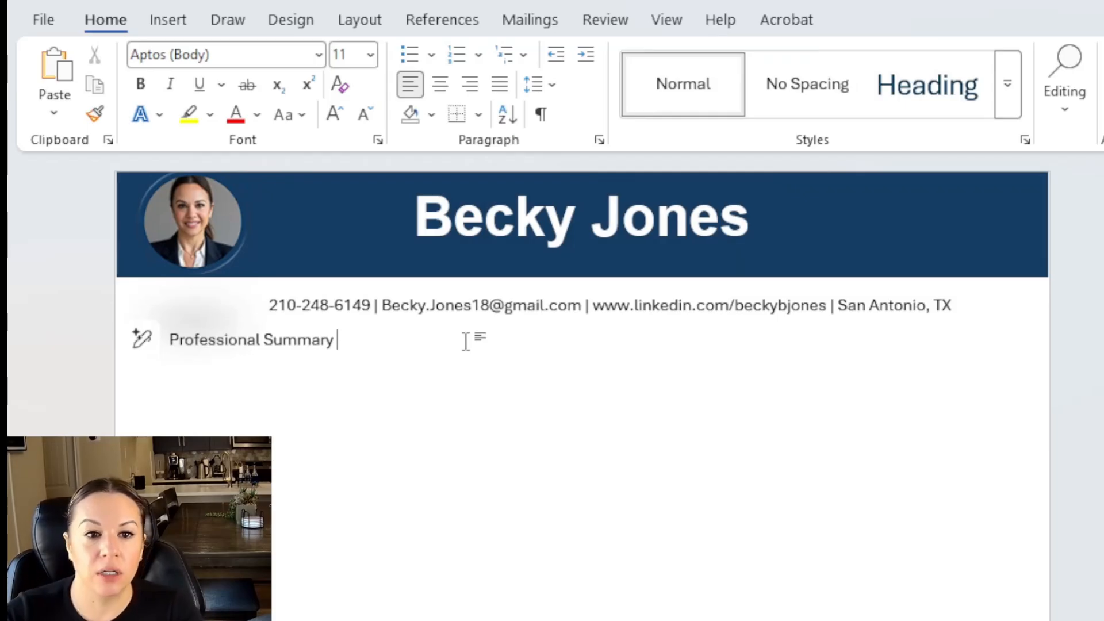
left_click(502, 280)
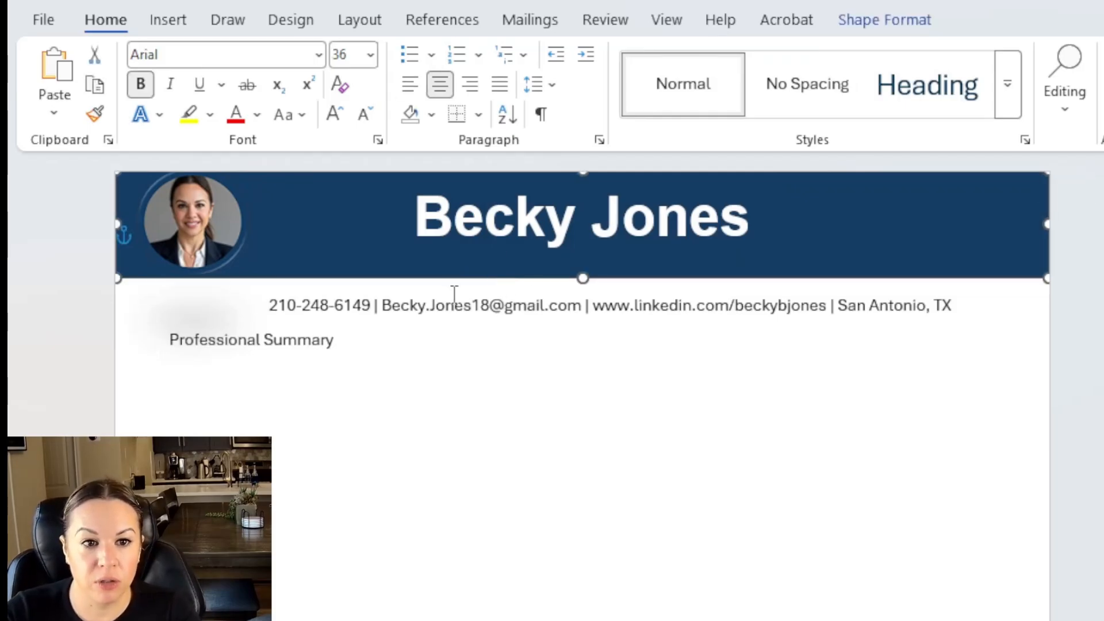
left_click(219, 260)
left_click_drag(242, 269, 249, 278)
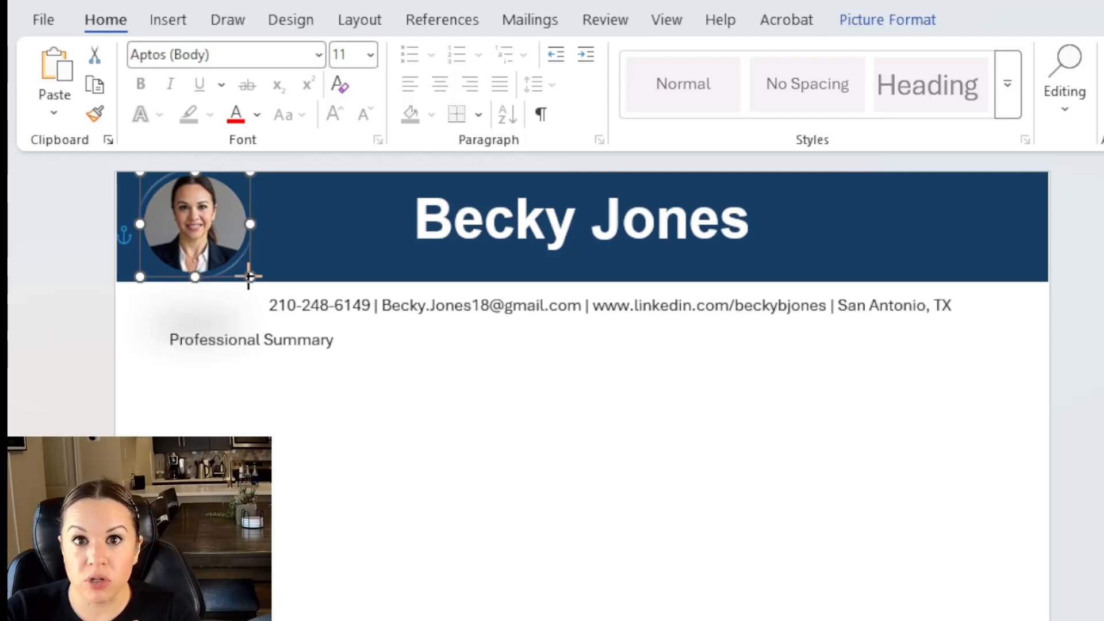
left_click(428, 348)
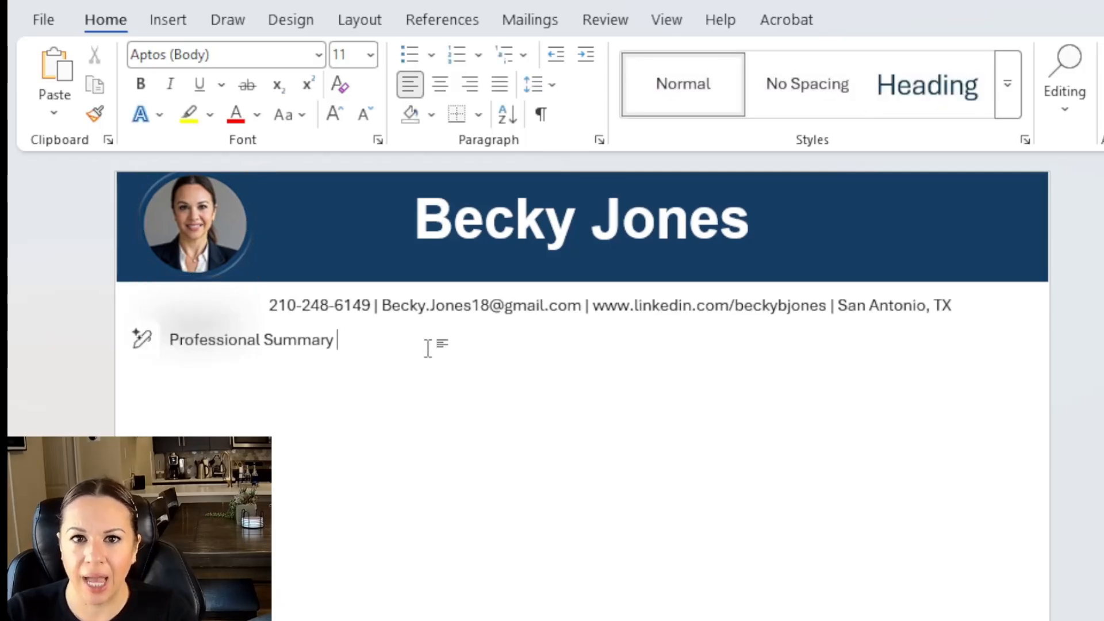
left_click(211, 233)
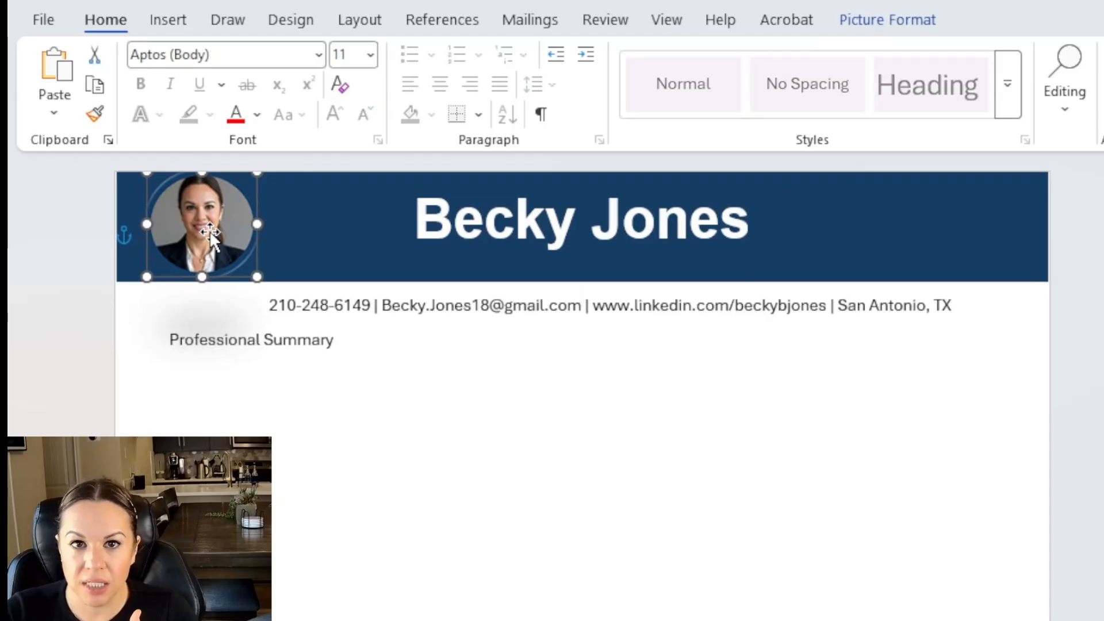
left_click_drag(209, 230, 274, 257)
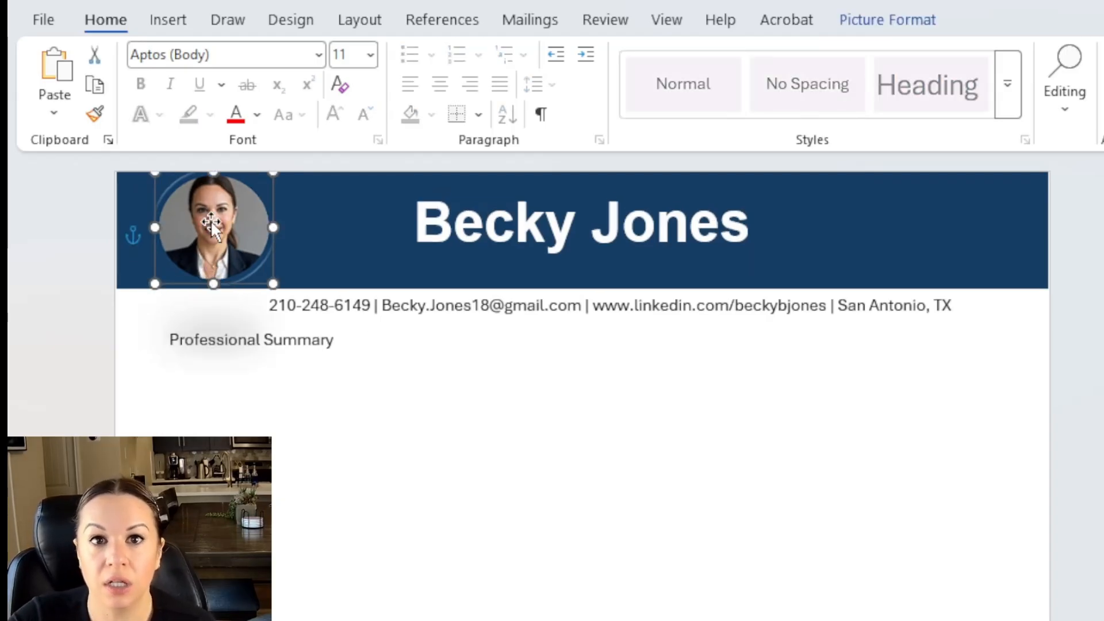
Give the headshot a white frame picture style and check the border colour choices.
left_click(885, 19)
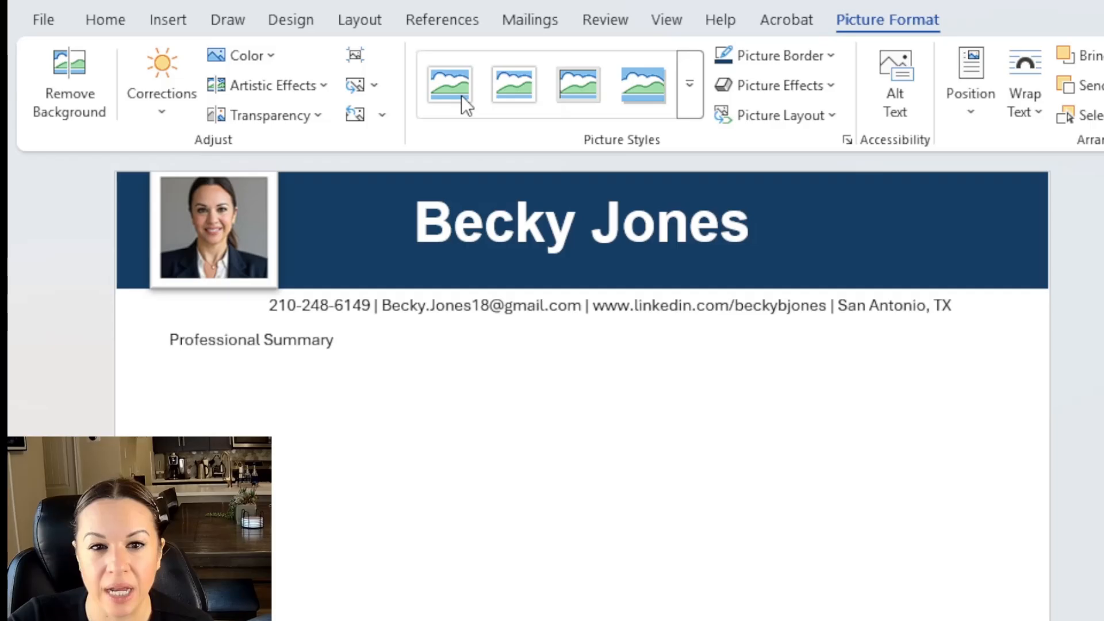
left_click(461, 95)
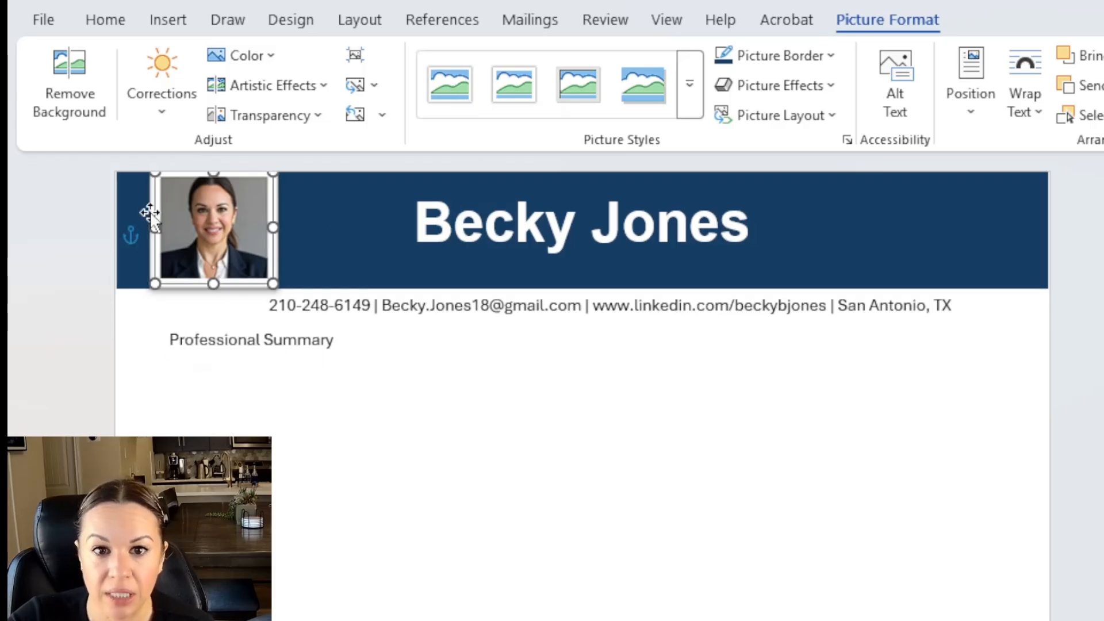
left_click(836, 54)
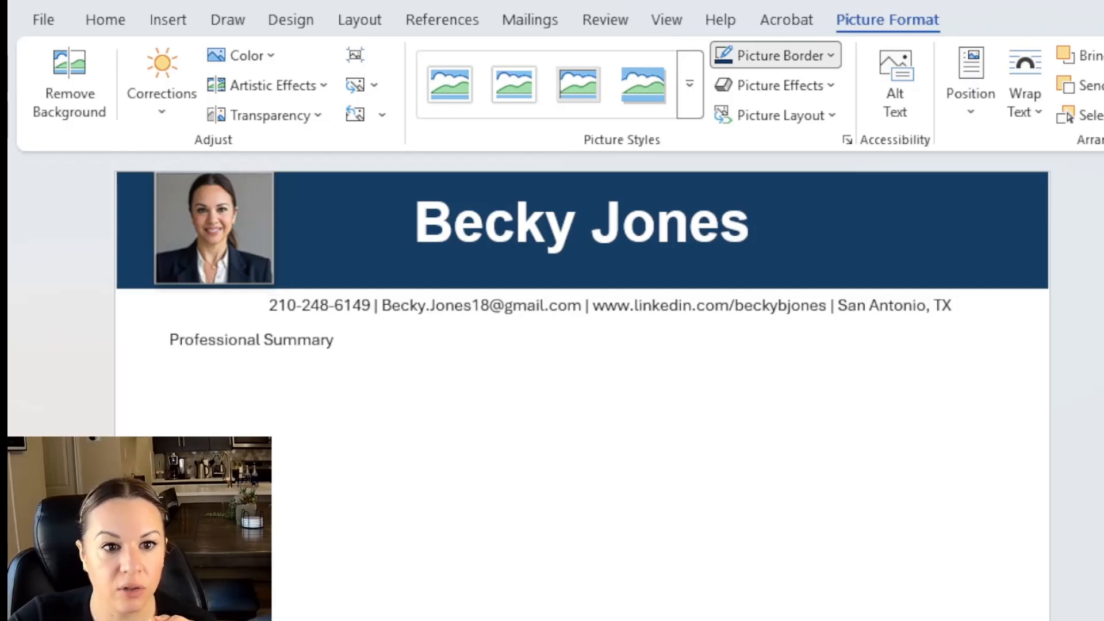
left_click(473, 525)
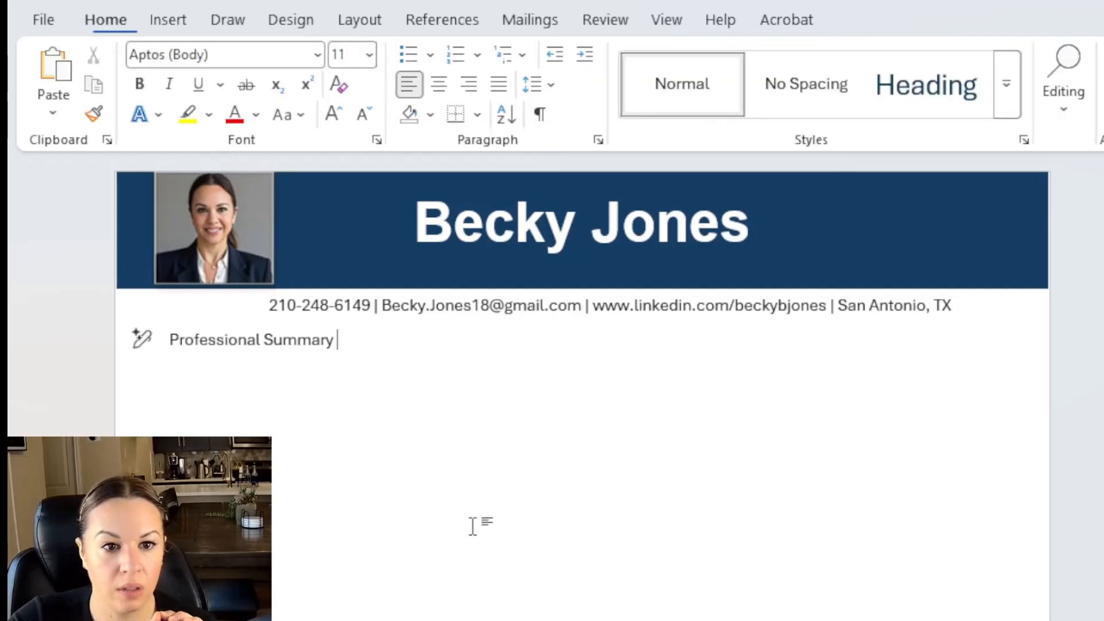
Fine-tune the headshot's position and trim its frame height so it fits inside the banner.
left_click(271, 270)
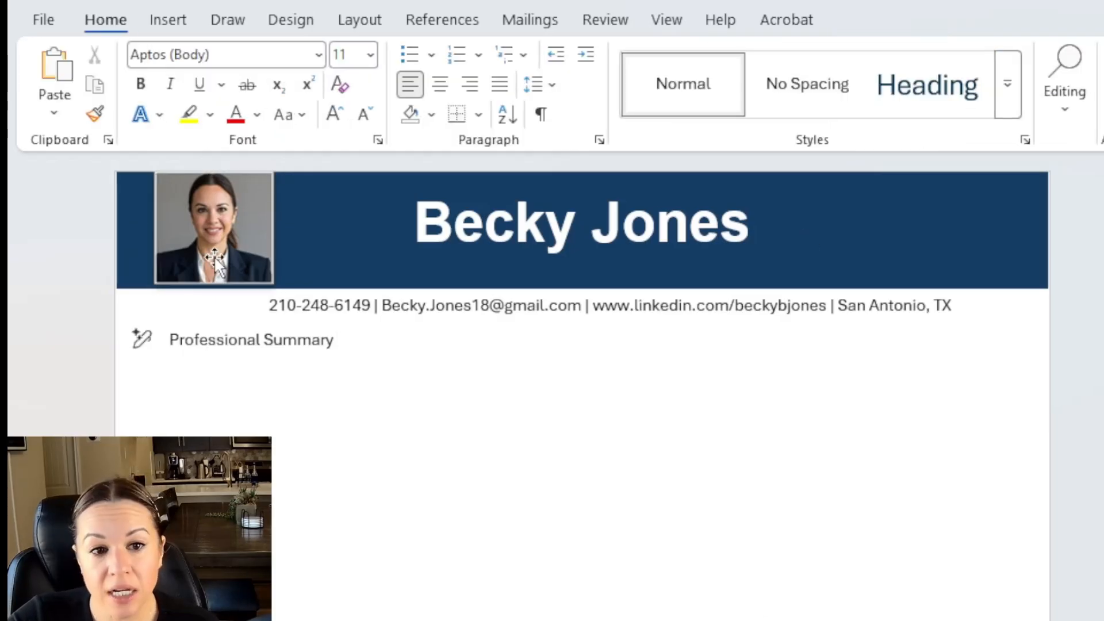
left_click_drag(214, 258, 206, 260)
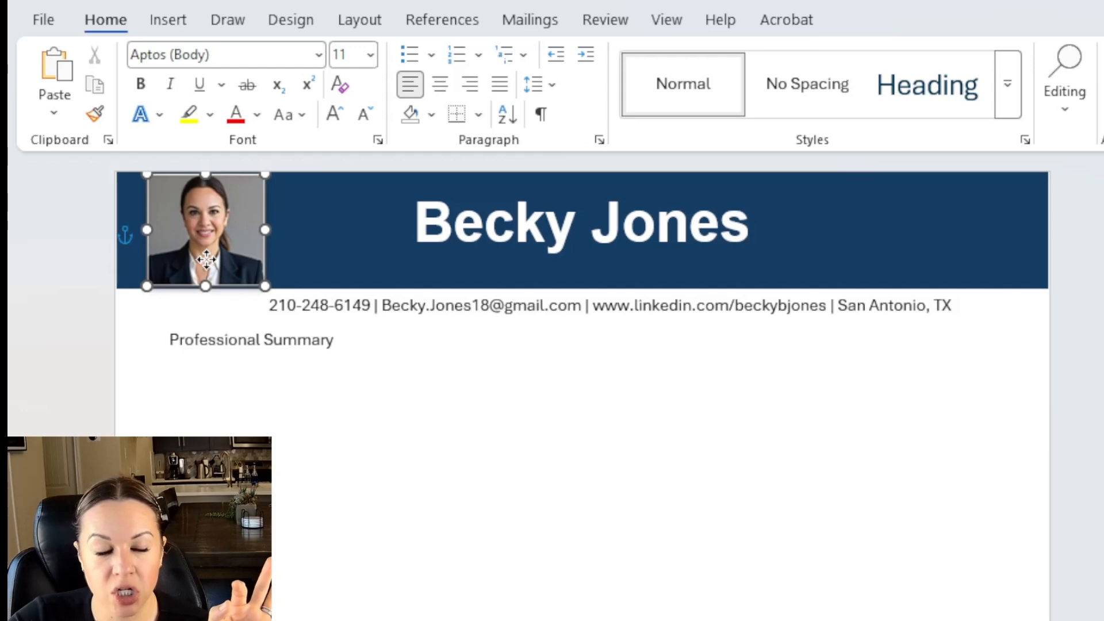
left_click(374, 432)
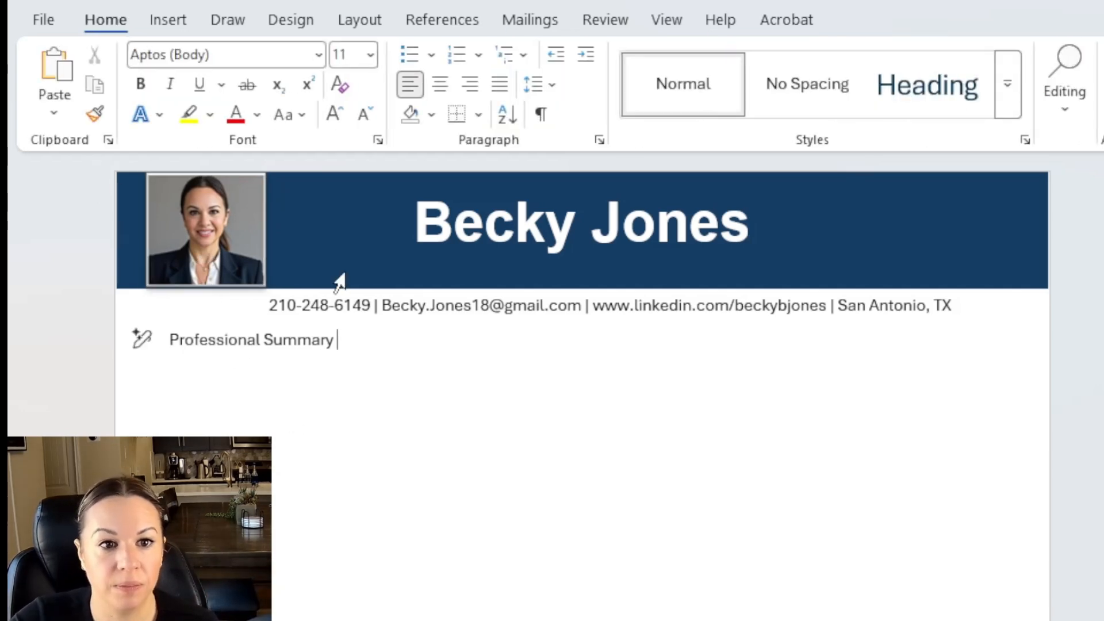
left_click_drag(203, 231, 209, 231)
left_click(693, 490)
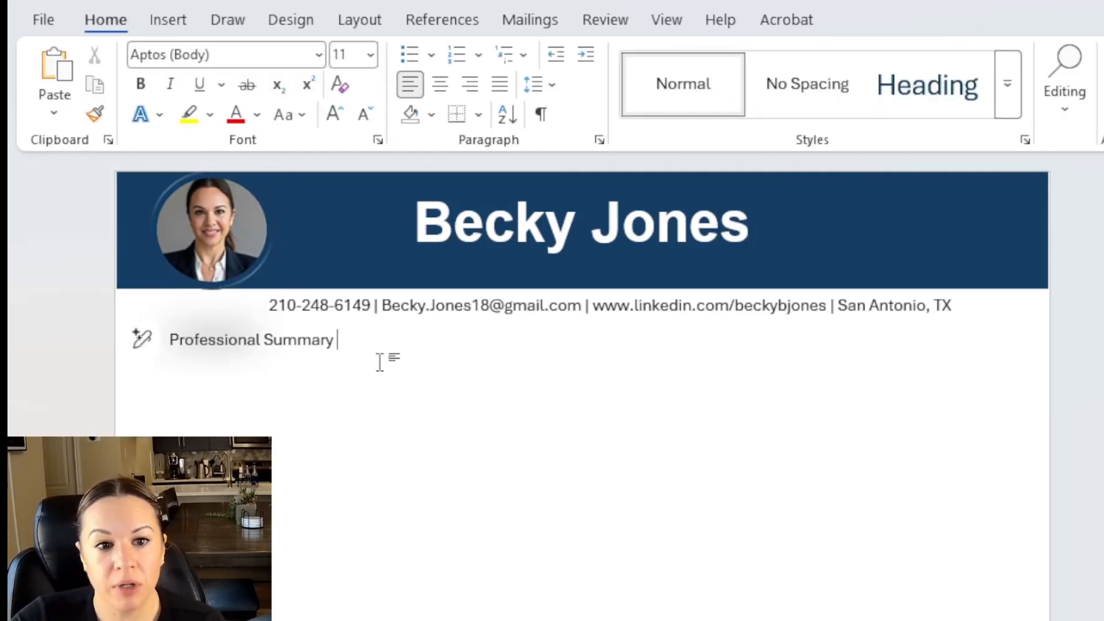
left_click(224, 279)
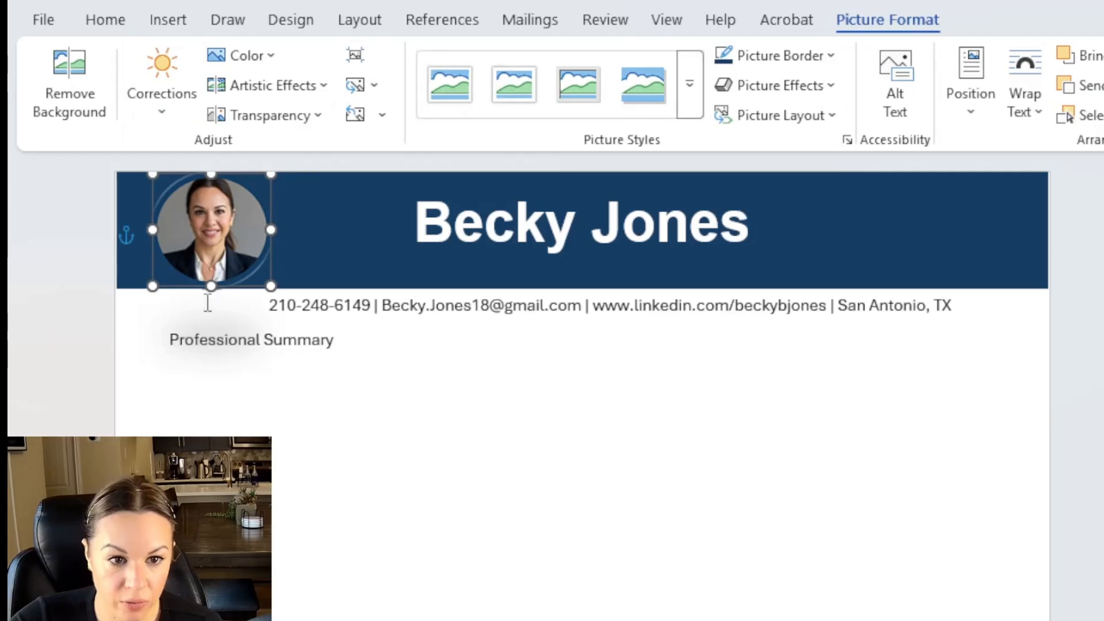
left_click_drag(211, 285, 211, 281)
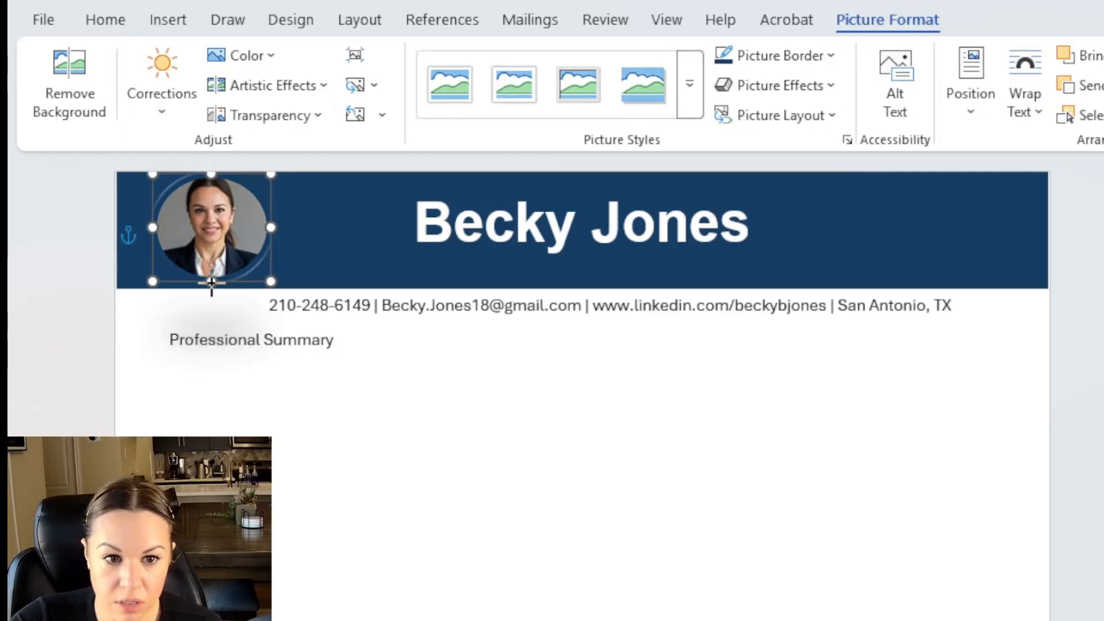
left_click(234, 321)
left_click(210, 278)
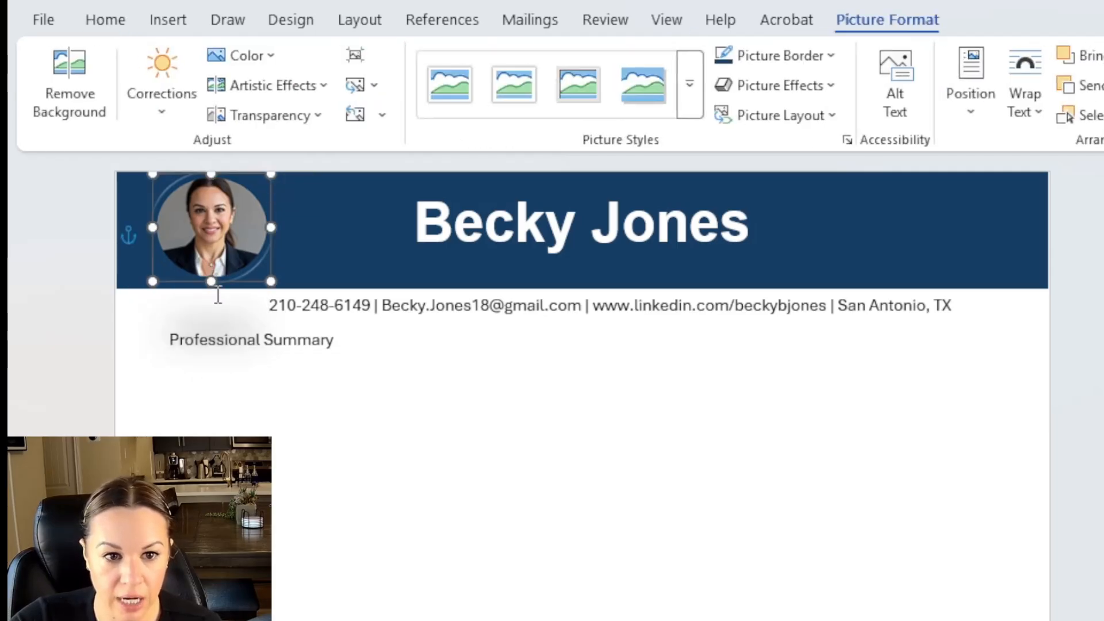
left_click(693, 355)
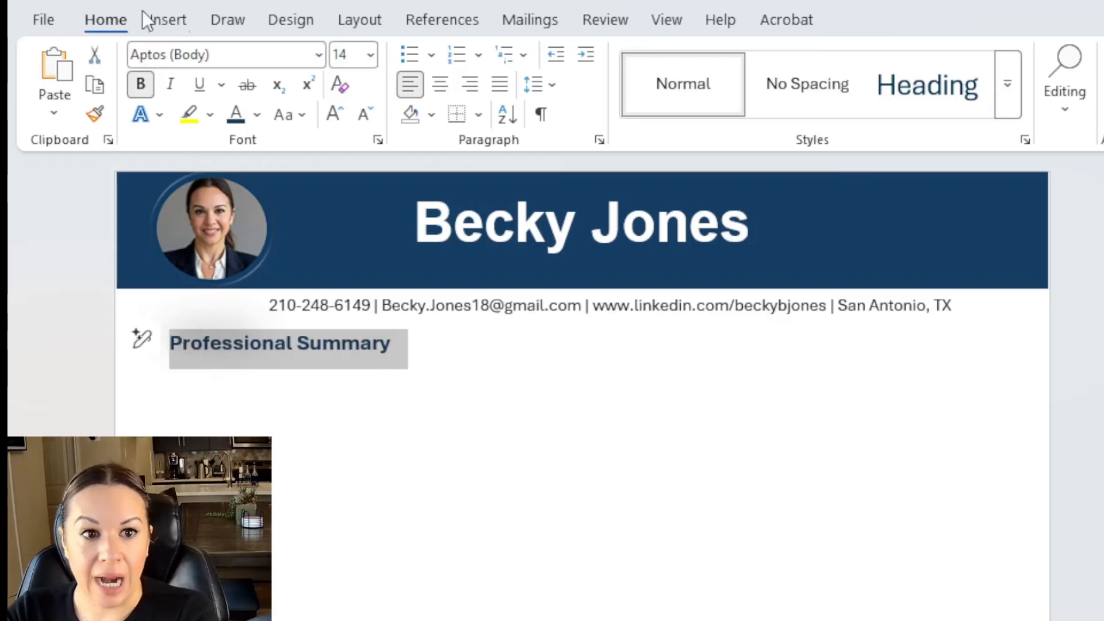
left_click(167, 17)
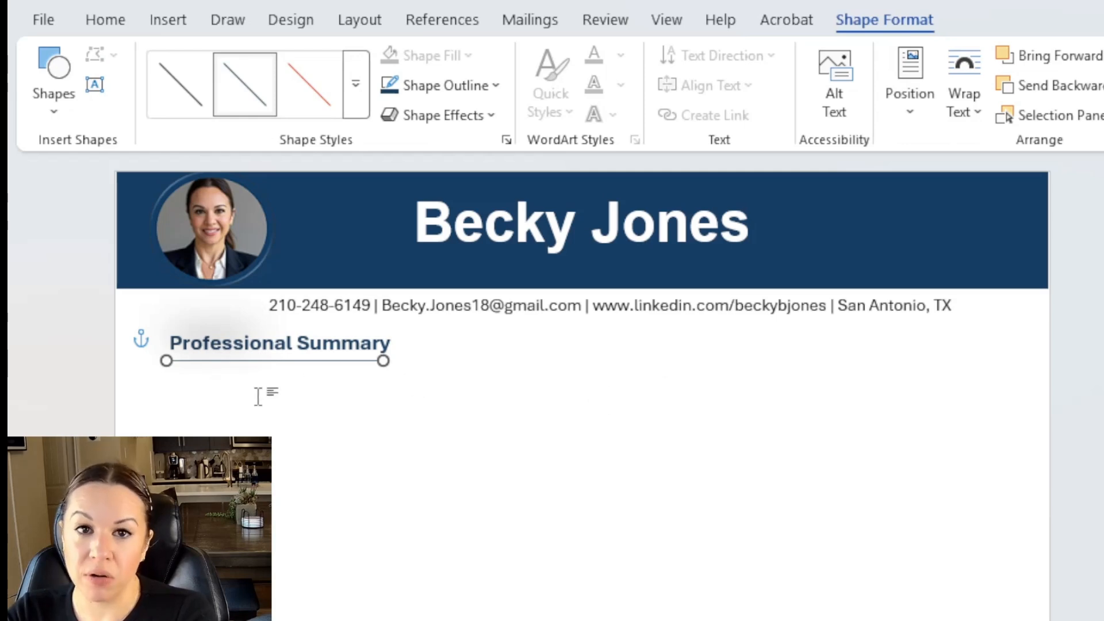
Stretch the rule margin to margin, center the heading, and paste the summary paragraph below.
left_click_drag(167, 361, 109, 360)
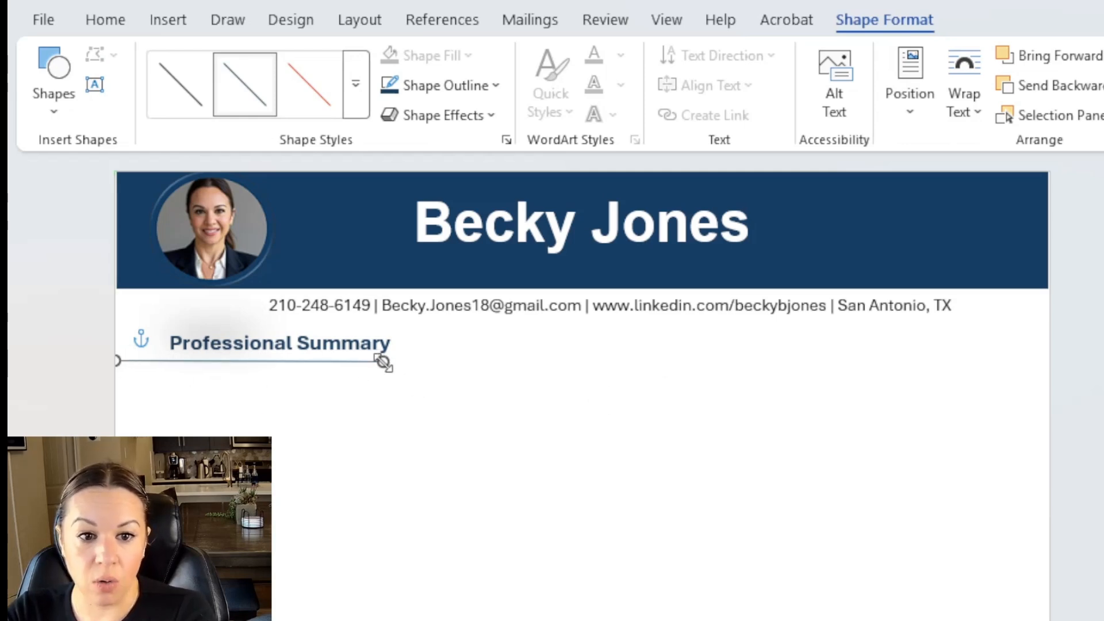
left_click_drag(383, 362, 1077, 362)
left_click(261, 344)
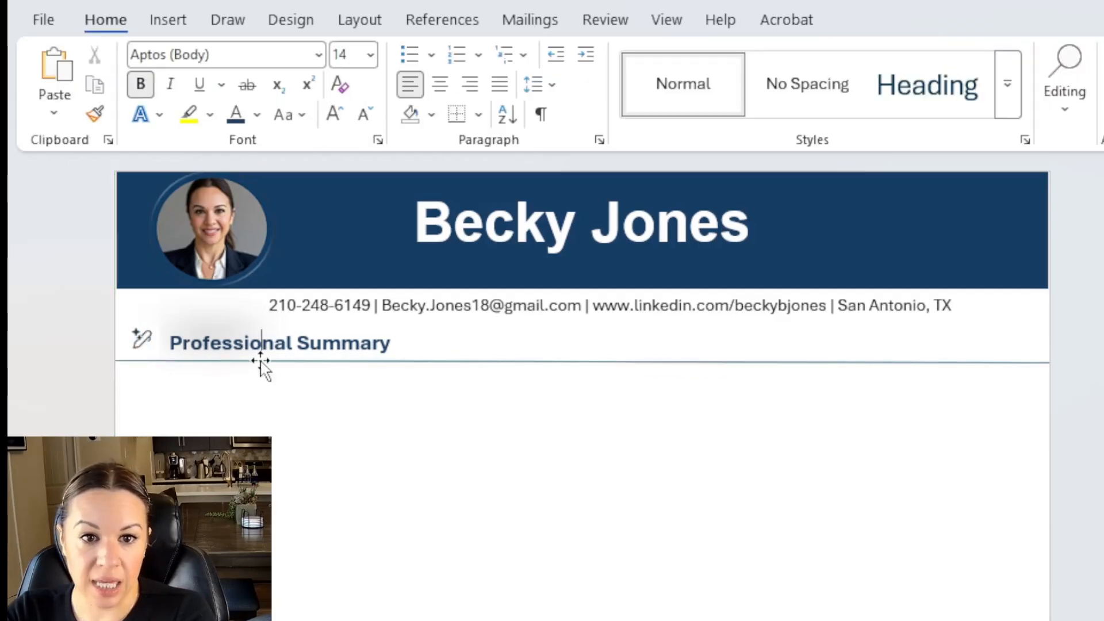
left_click(444, 85)
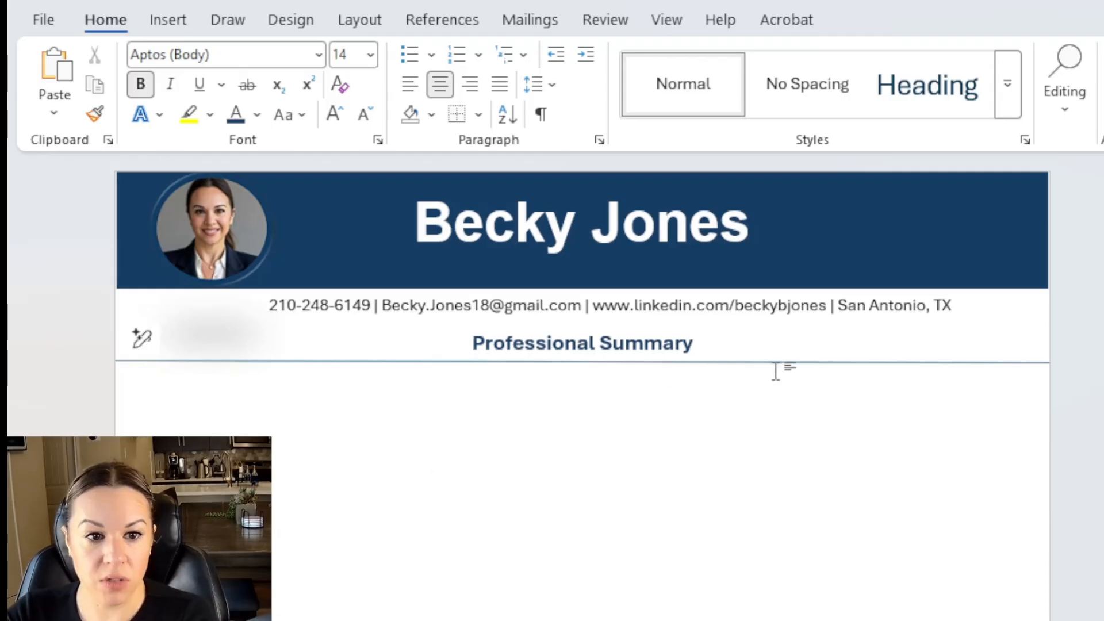
left_click(353, 419)
key("ctrl+v")
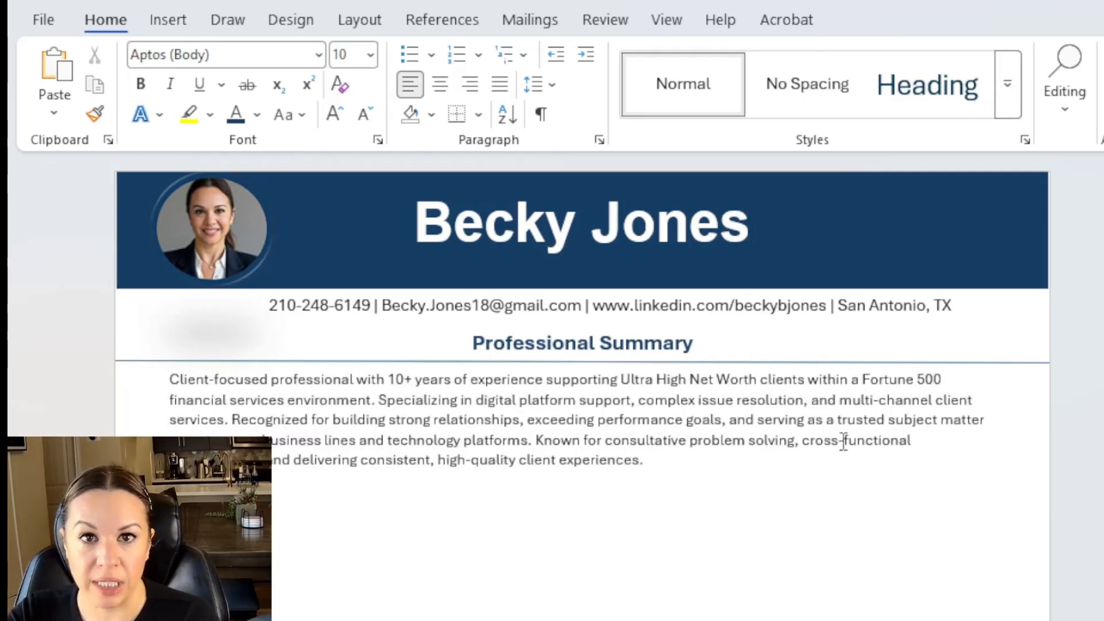
Add a 'Core Competencies' line after the summary and Format Painter the Professional Summary heading style onto it.
left_click(719, 474)
key("Return")
type("Core Competencies")
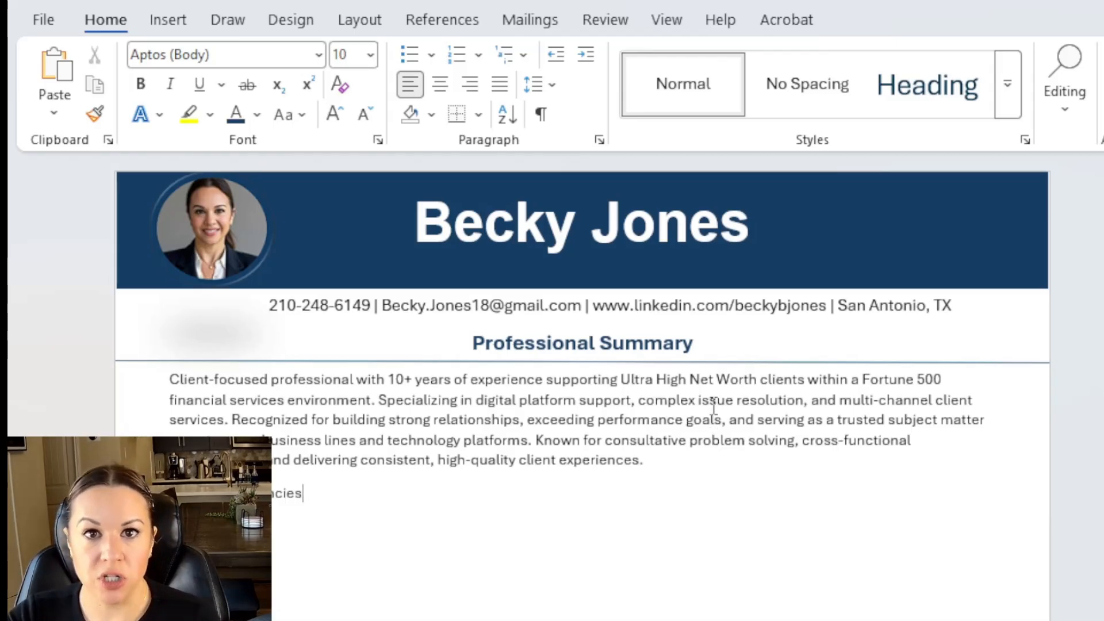
triple_click(644, 342)
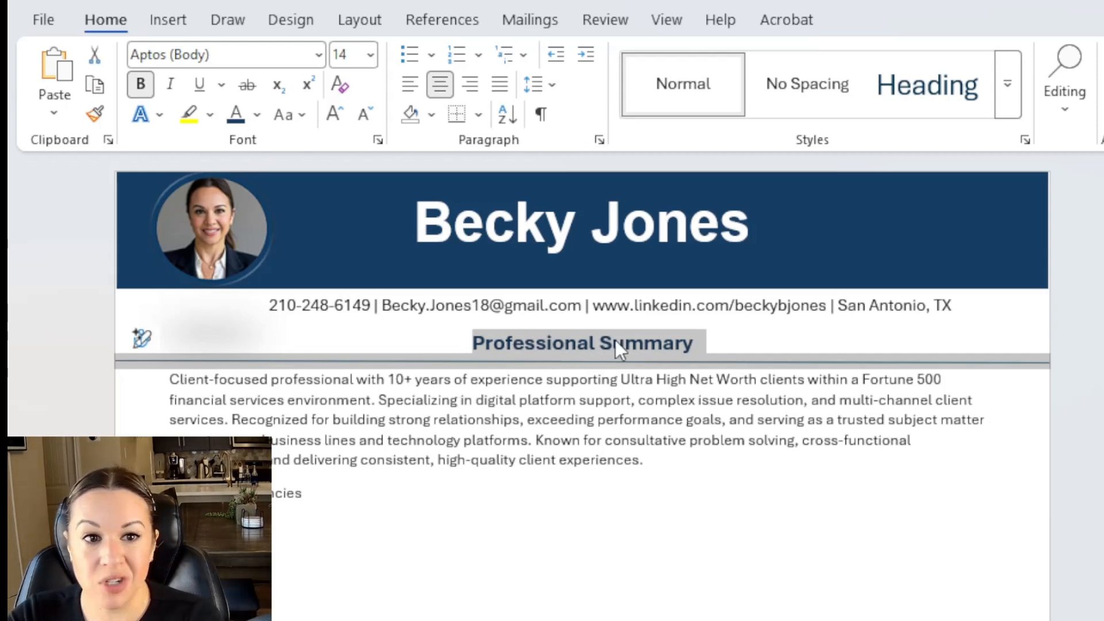
left_click(95, 115)
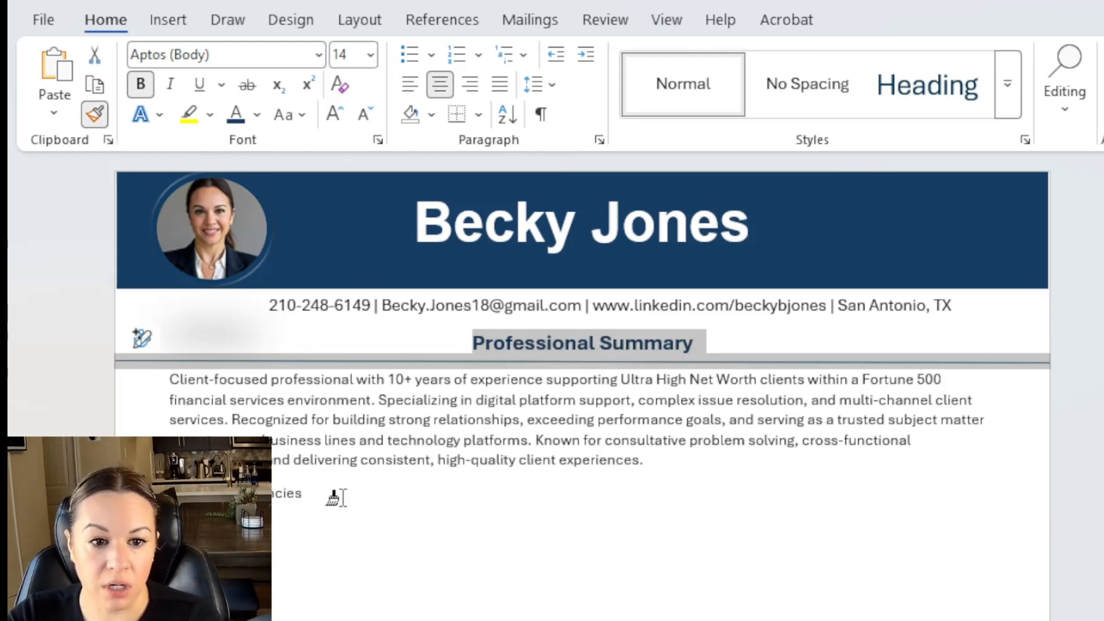
triple_click(290, 495)
Duplicate the horizontal rule and position the copy beneath the Core Competencies heading.
left_click(563, 558)
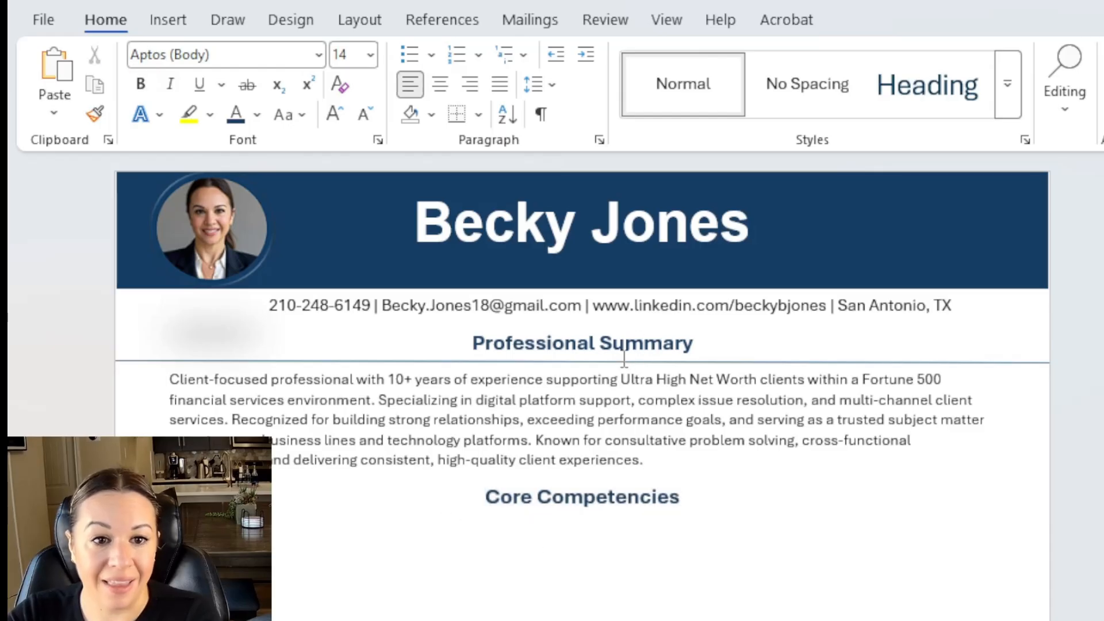
left_click(492, 363)
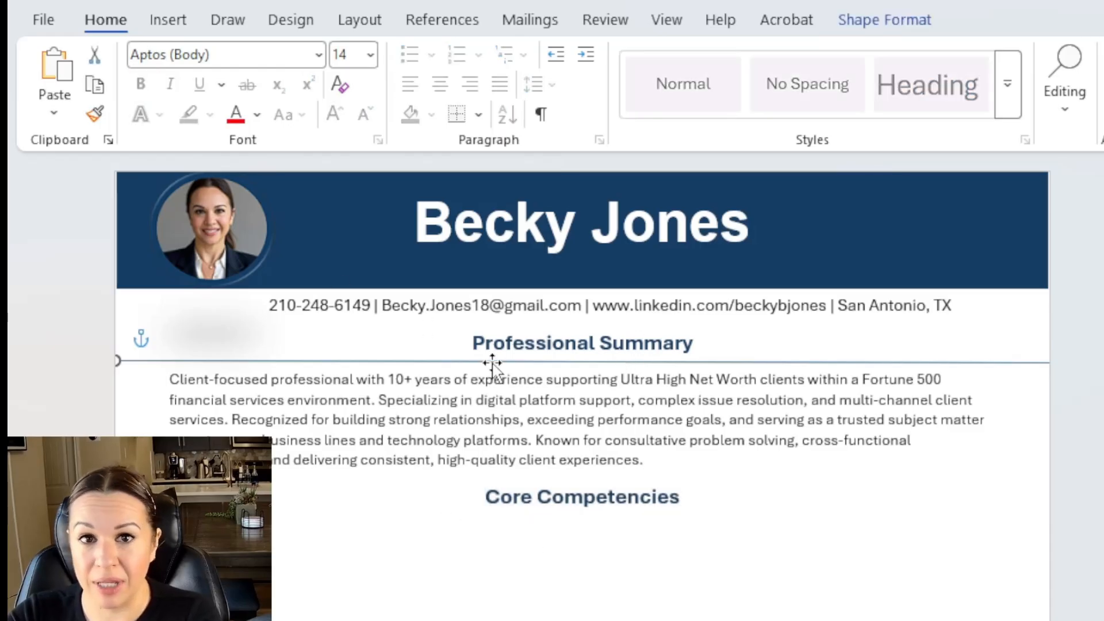
mouse_move(492, 363)
left_mouse_down()
mouse_move(495, 374)
mouse_move(491, 363)
left_mouse_up()
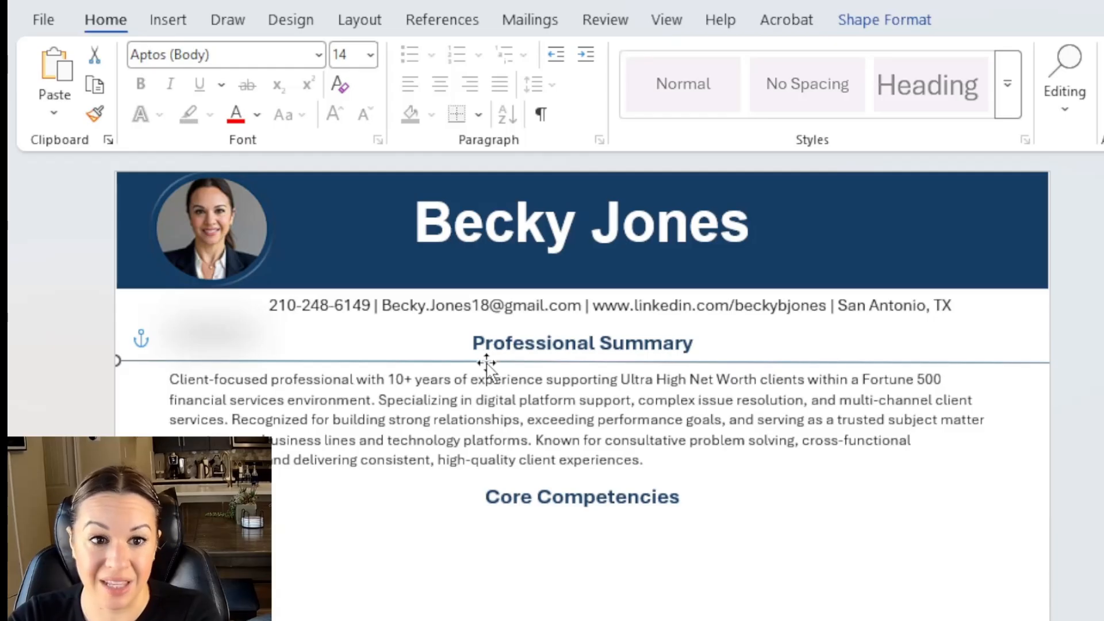
left_click(421, 548)
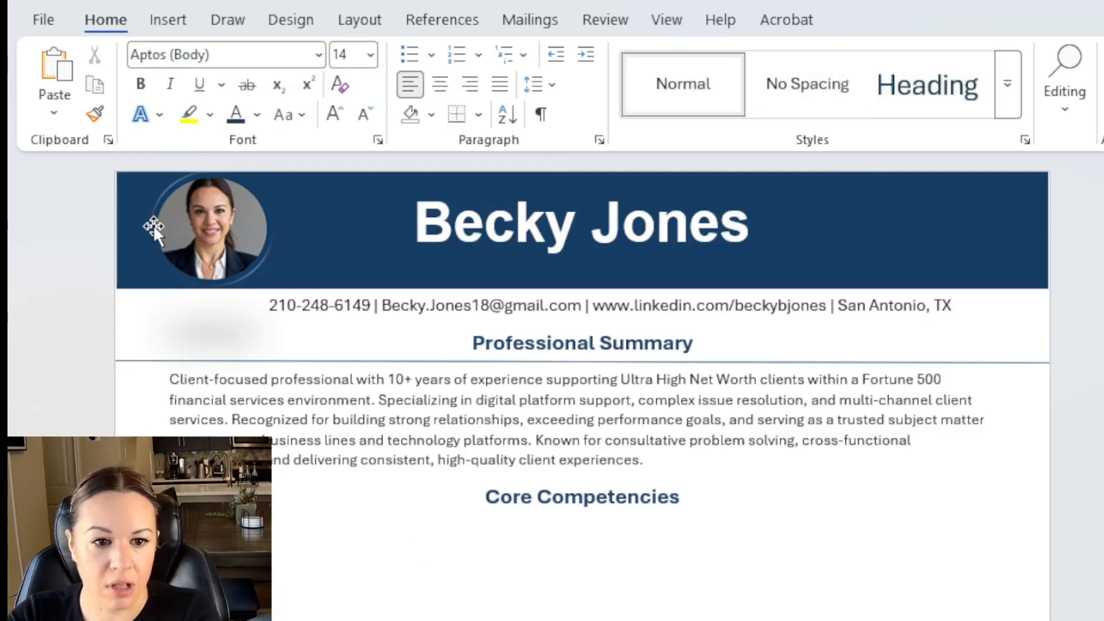
key("ctrl+v")
left_click_drag(641, 527, 641, 514)
left_click(627, 340)
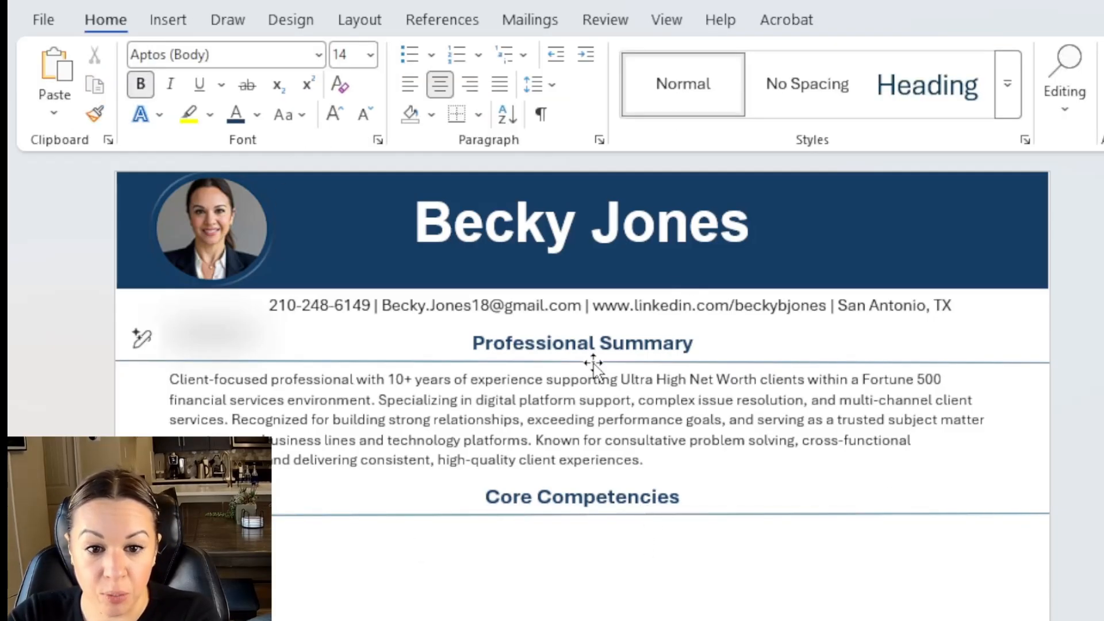
left_click_drag(591, 363, 592, 360)
Insert a three-by-three table below the Core Competencies heading.
left_click(678, 566)
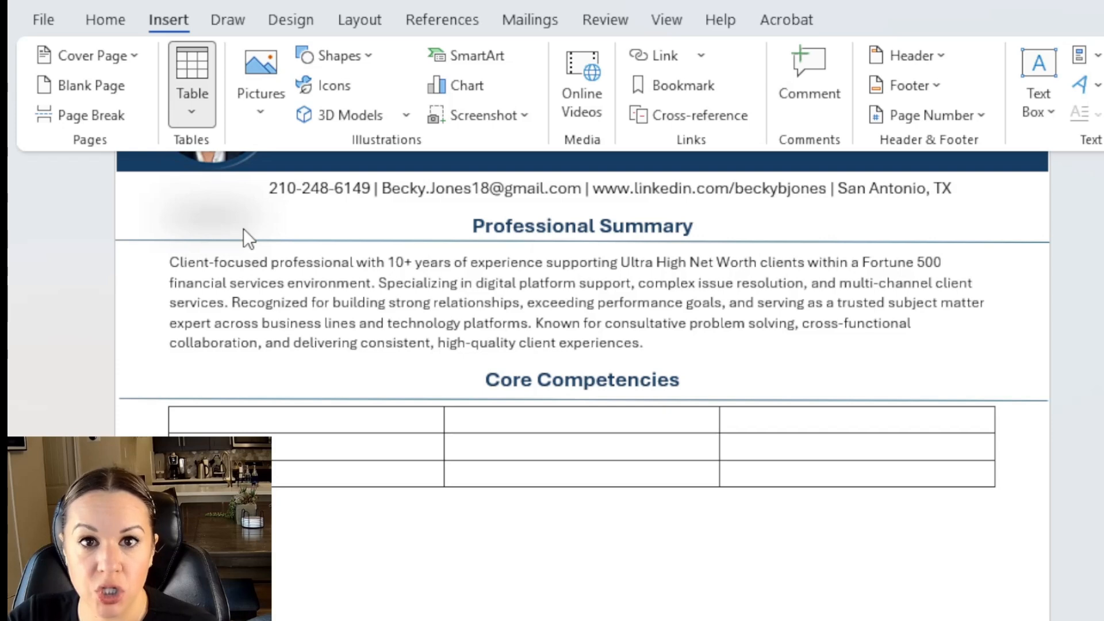
left_click(243, 229)
left_click(154, 19)
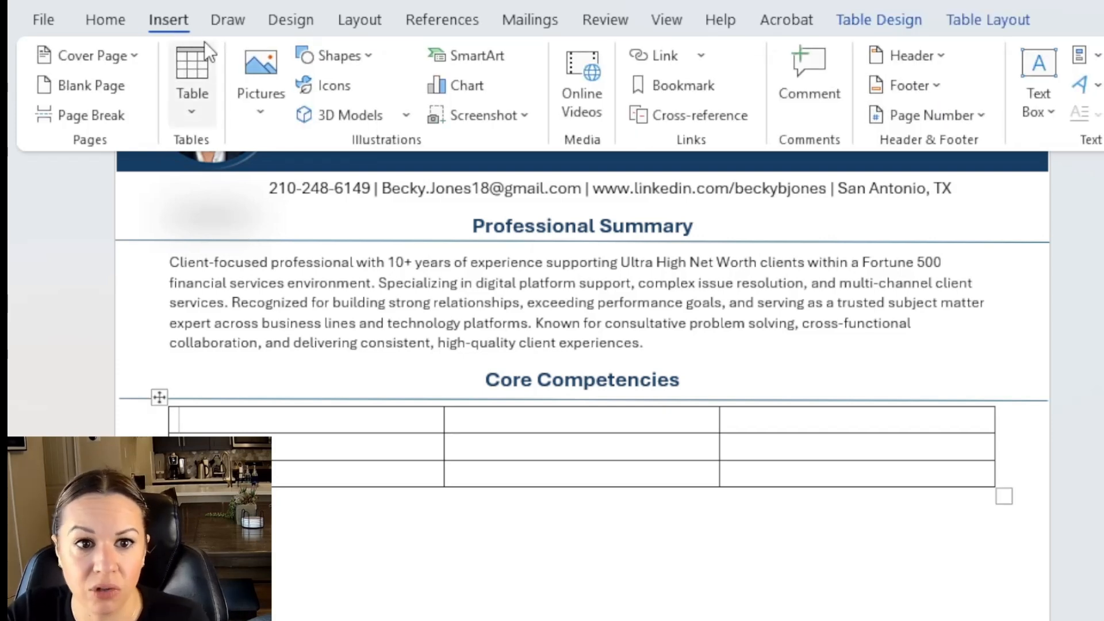
Add bulleted skills such as 'Process Improvement Workflow Optimization', then shrink the table text to 10 pt.
left_click(105, 20)
left_click(403, 55)
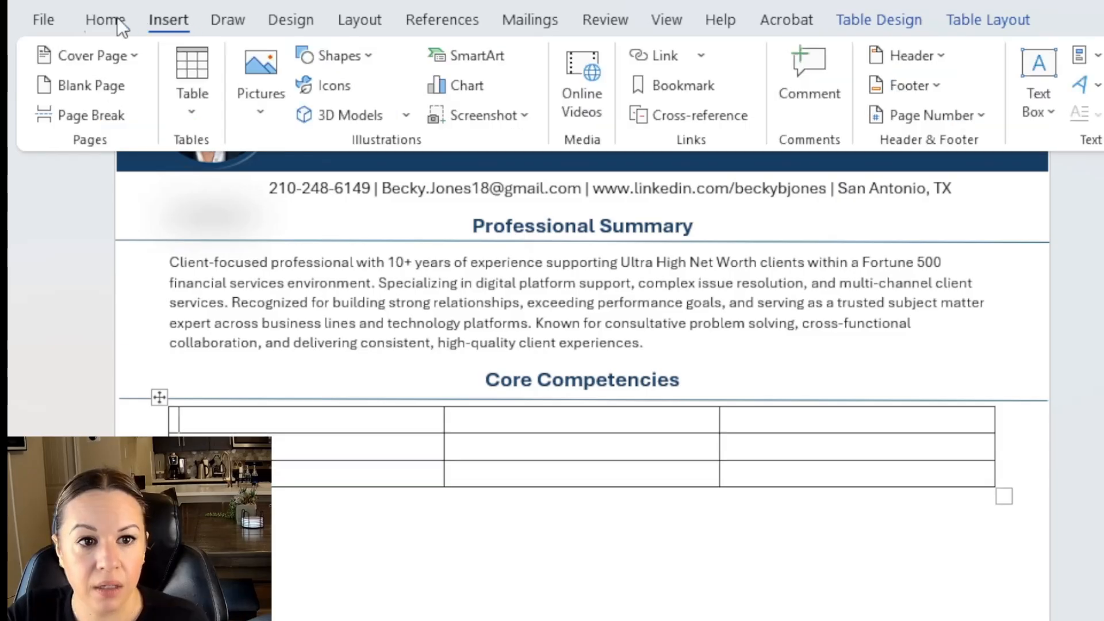
type("Process Improvement Workflow Optimization")
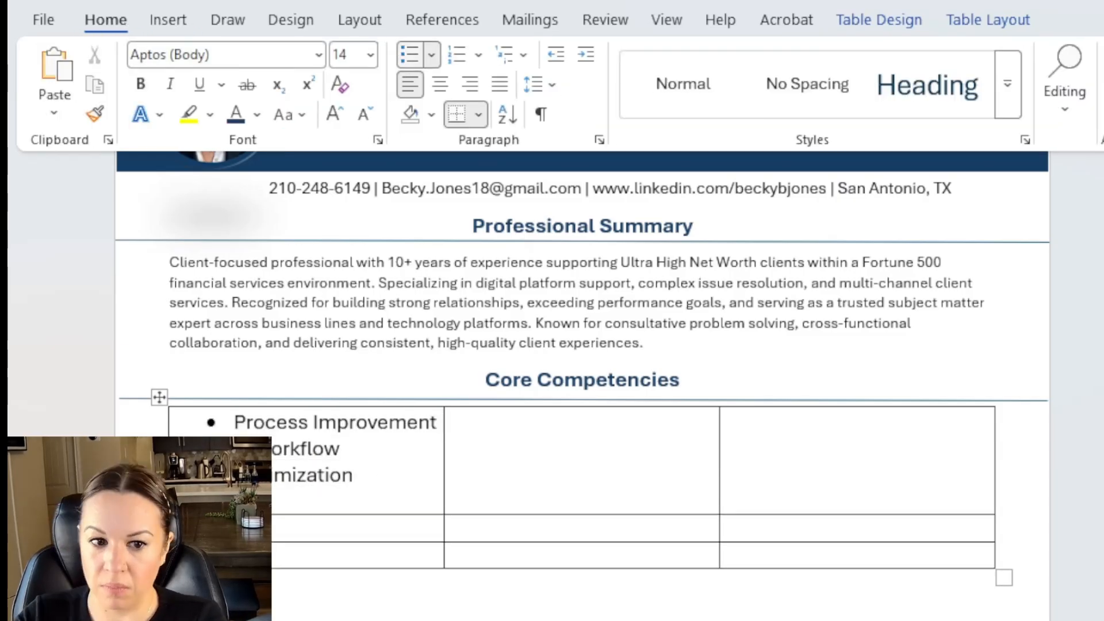
key("BackSpace")
key("Down")
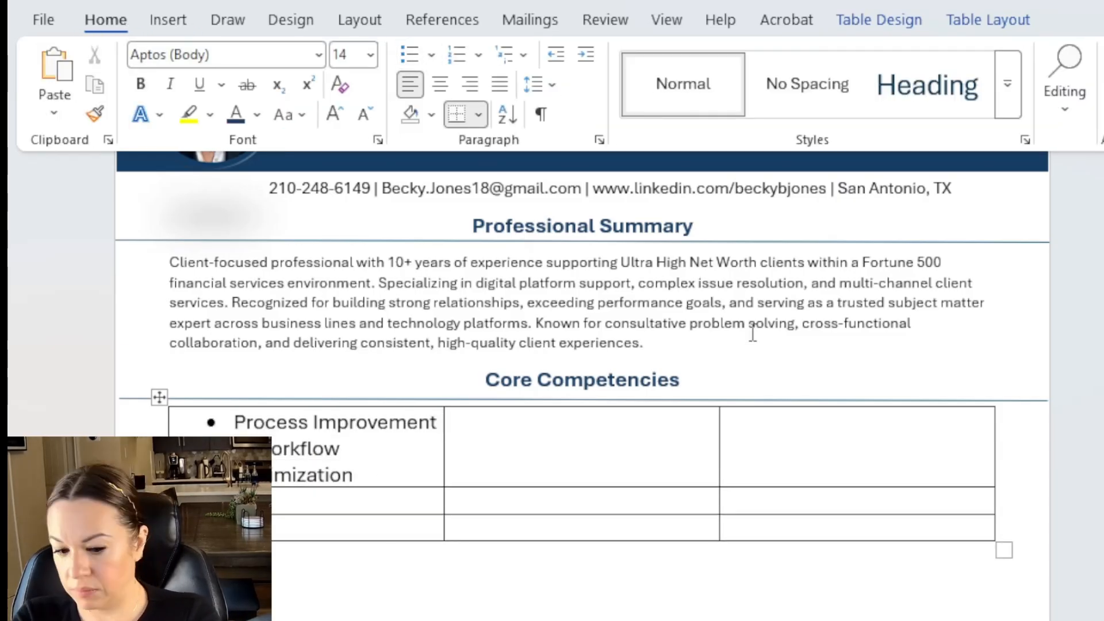
left_click(409, 55)
type("Digital Platform Support (Web & Mobile)")
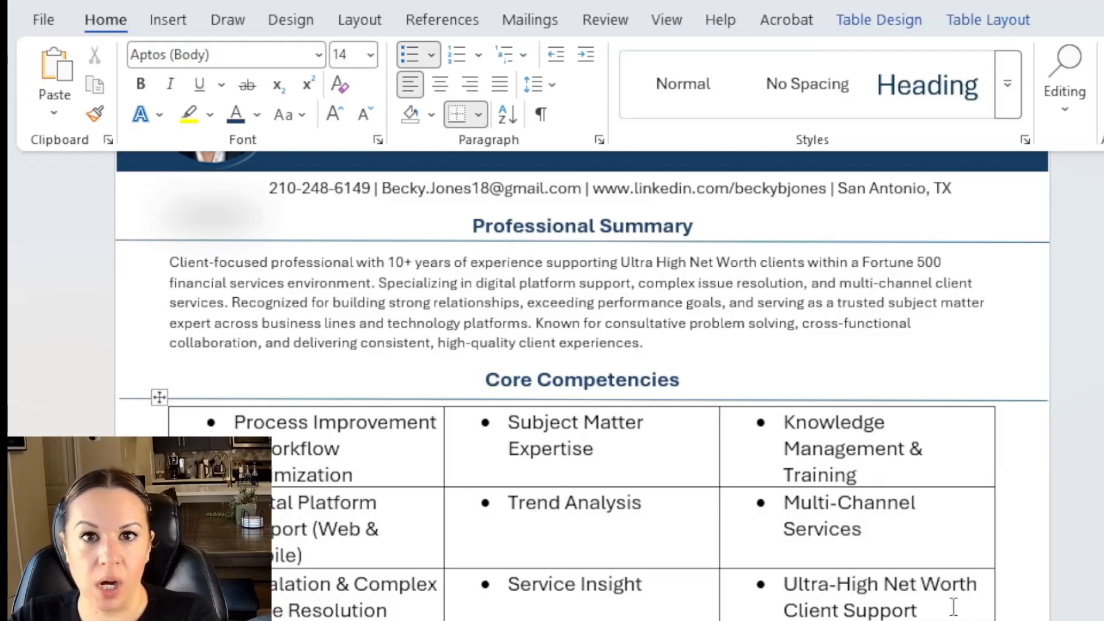
left_click_drag(954, 604, 288, 437)
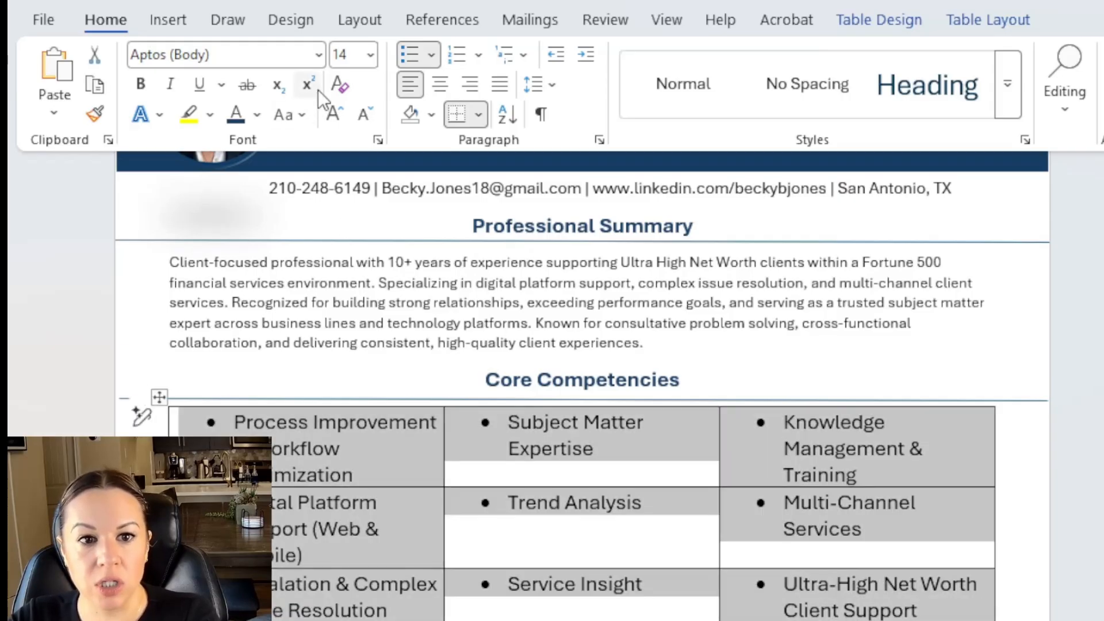
left_click(362, 116)
left_click(362, 116)
left_click(362, 116)
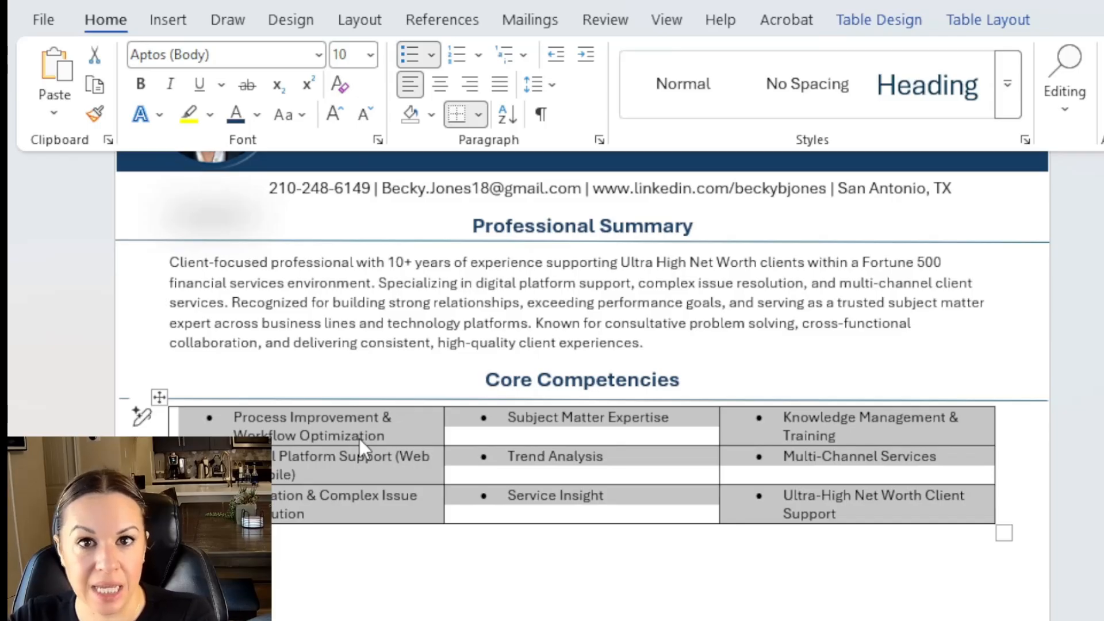
Set the competencies table to No Border and widen its edges and columns so 'Subject Matter Expertise' fits.
left_click(480, 115)
left_click(498, 285)
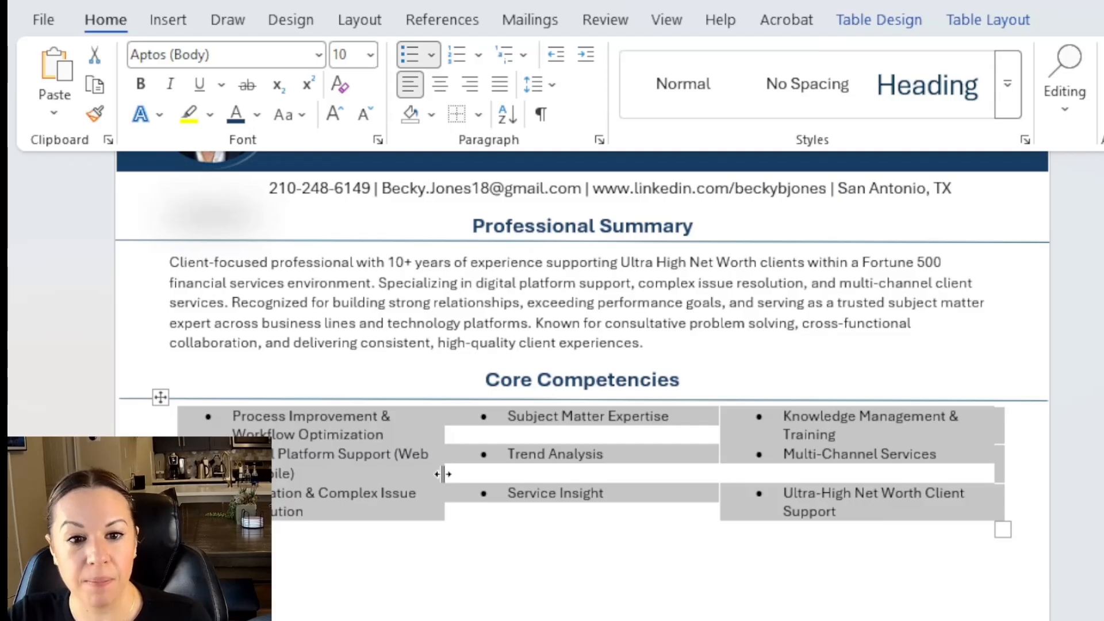
left_click_drag(443, 474, 503, 486)
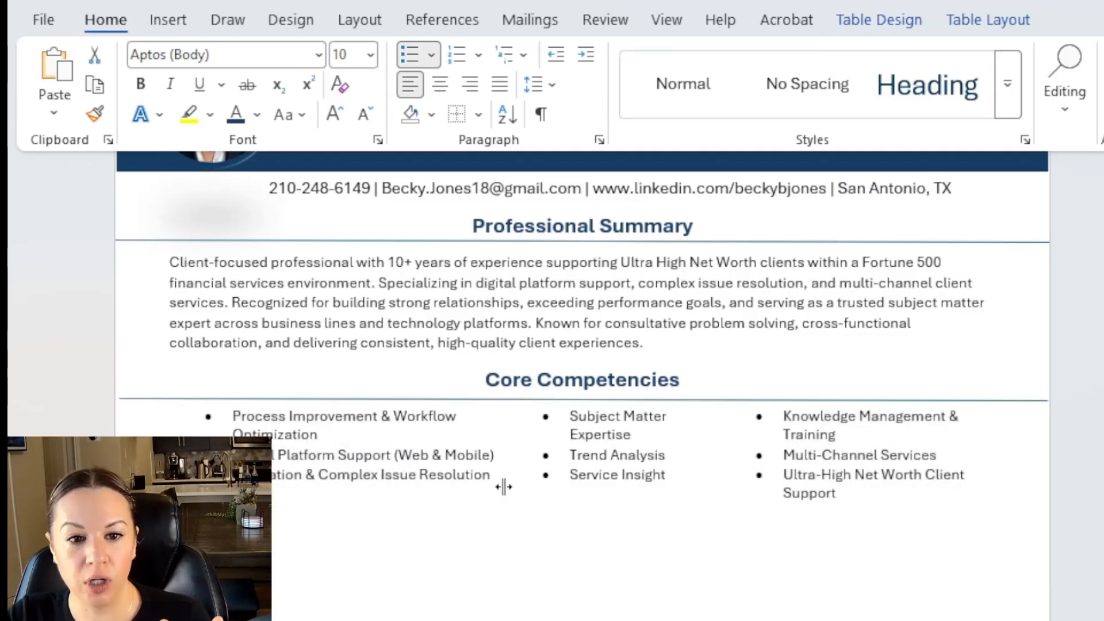
left_click(914, 456)
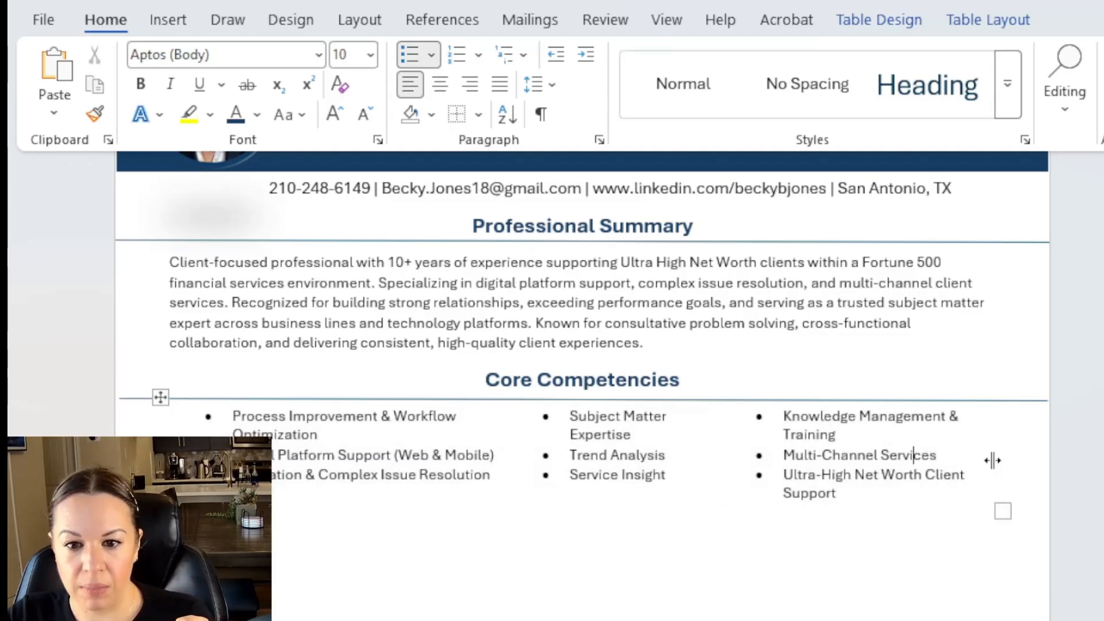
left_click_drag(993, 461, 1032, 461)
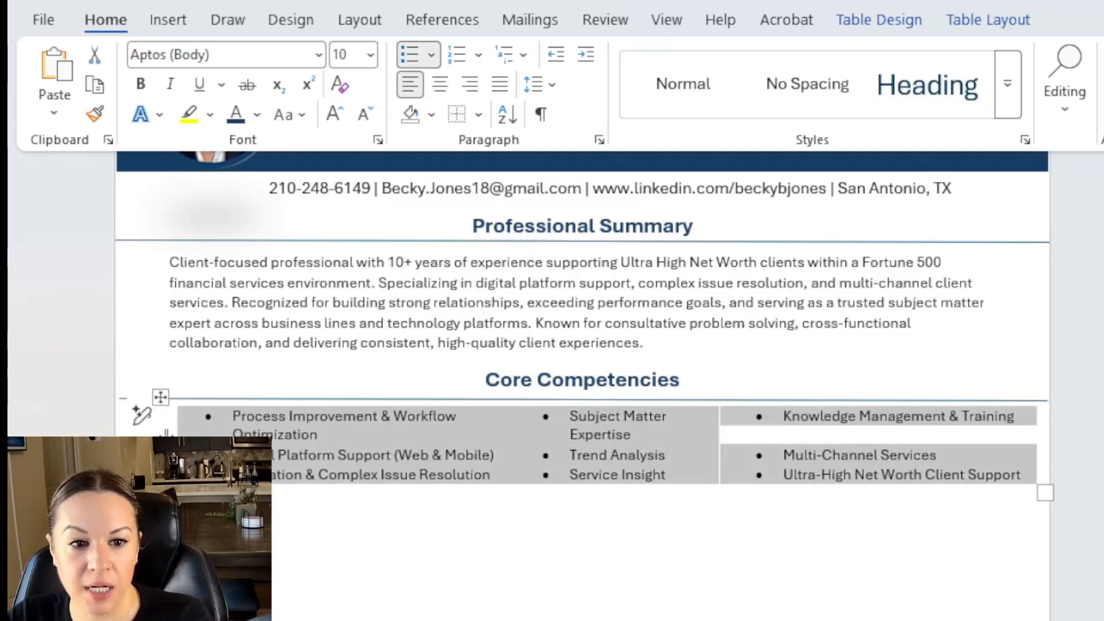
left_click_drag(166, 432, 97, 433)
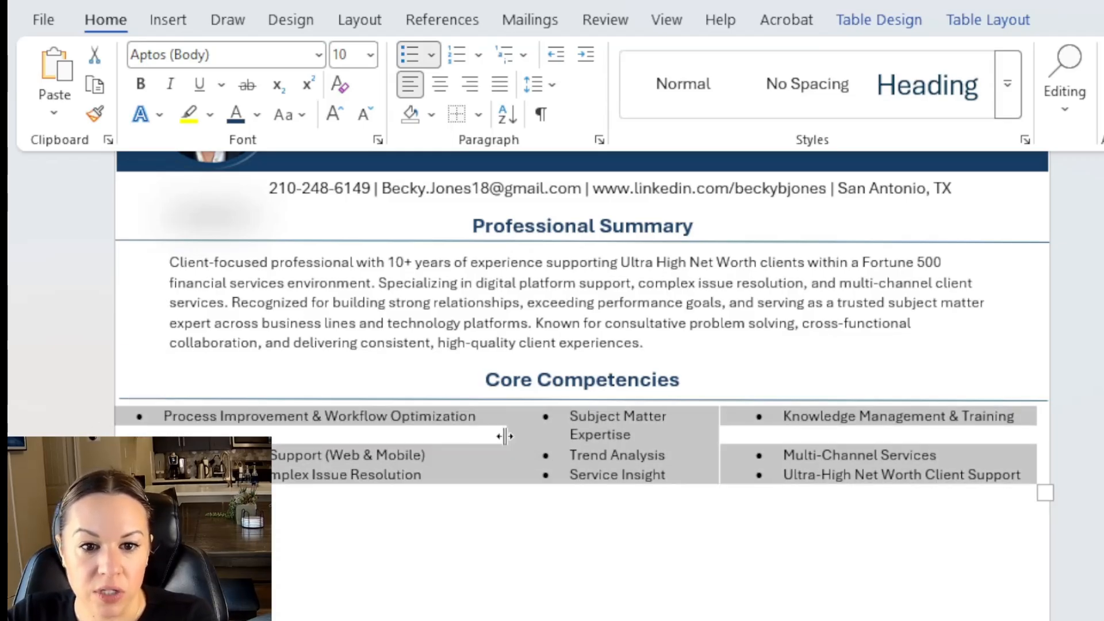
mouse_move(500, 436)
left_mouse_down()
mouse_move(509, 433)
mouse_move(486, 424)
left_mouse_up()
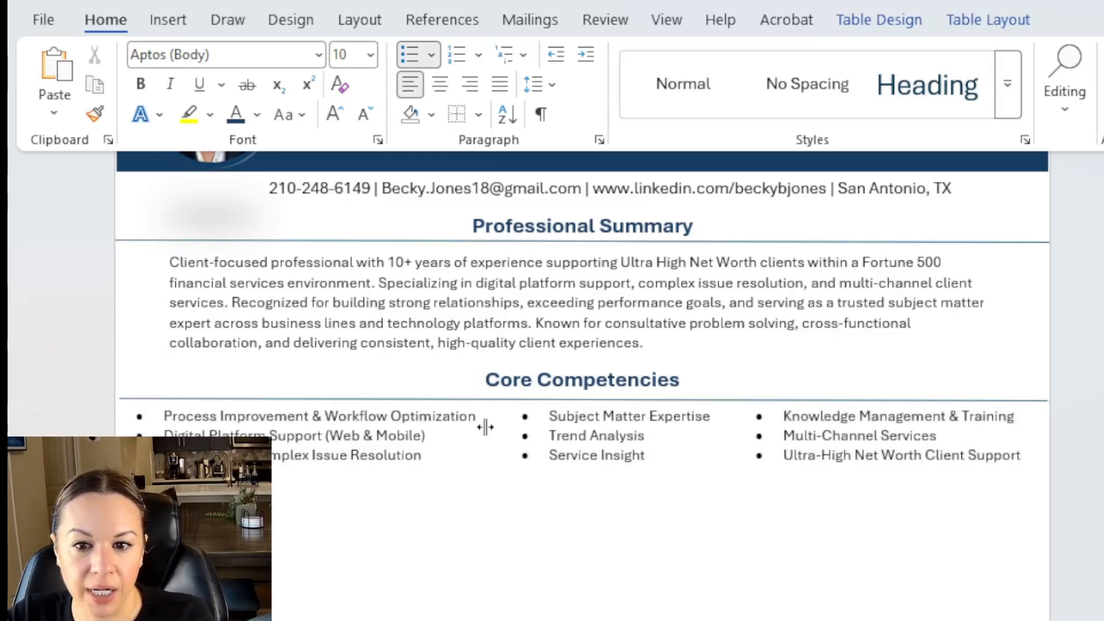
left_click(667, 511)
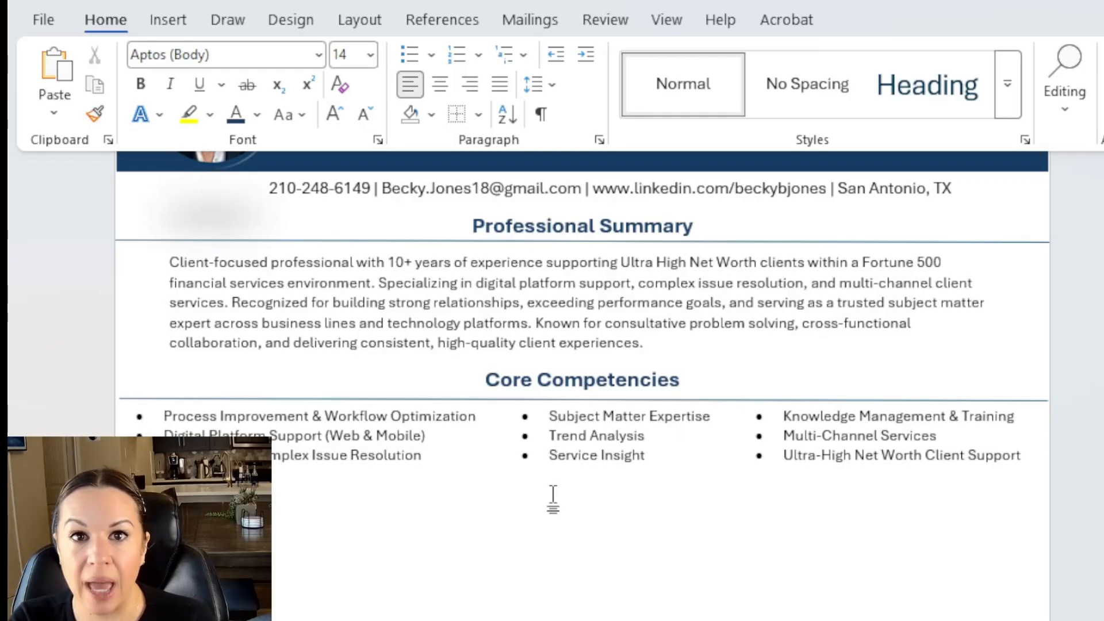
Add the Professional Experience heading and replace San Antonio on the company line with '2016-Present'.
triple_click(555, 225)
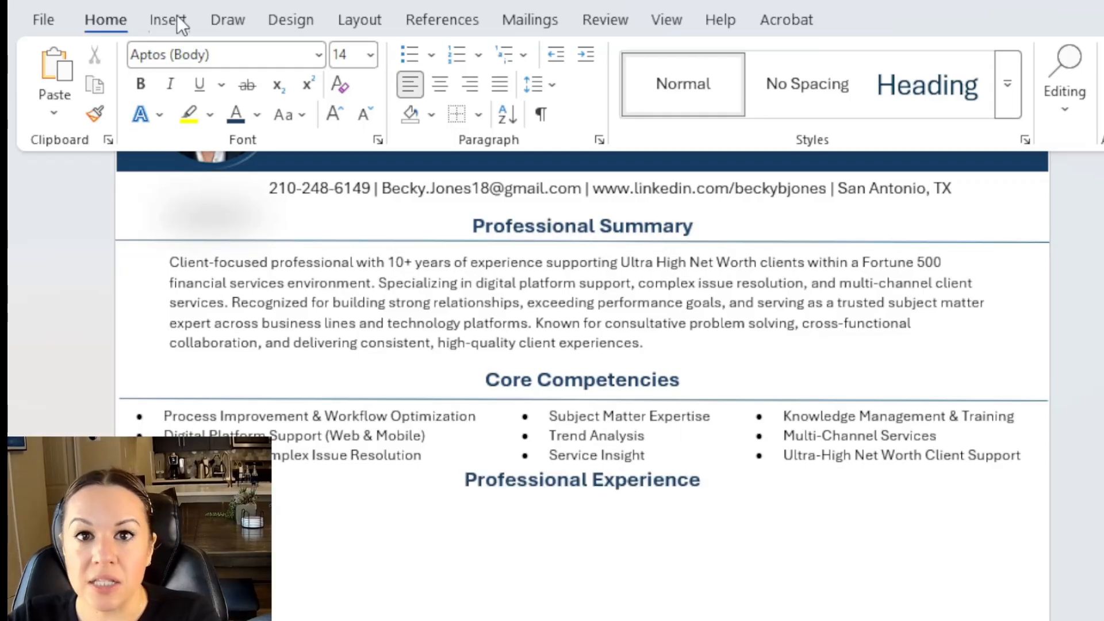
left_click(169, 19)
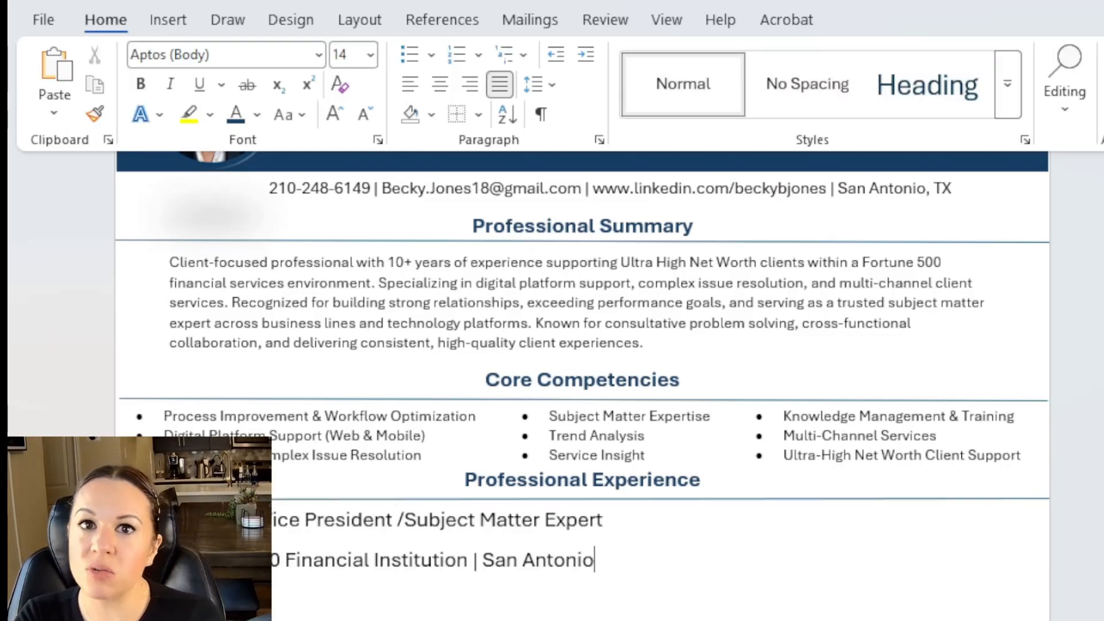
key("BackSpace")
key("BackSpace")
key("BackSpace")
key("BackSpace")
key("BackSpace")
key("BackSpace")
key("BackSpace")
key("BackSpace")
key("BackSpace")
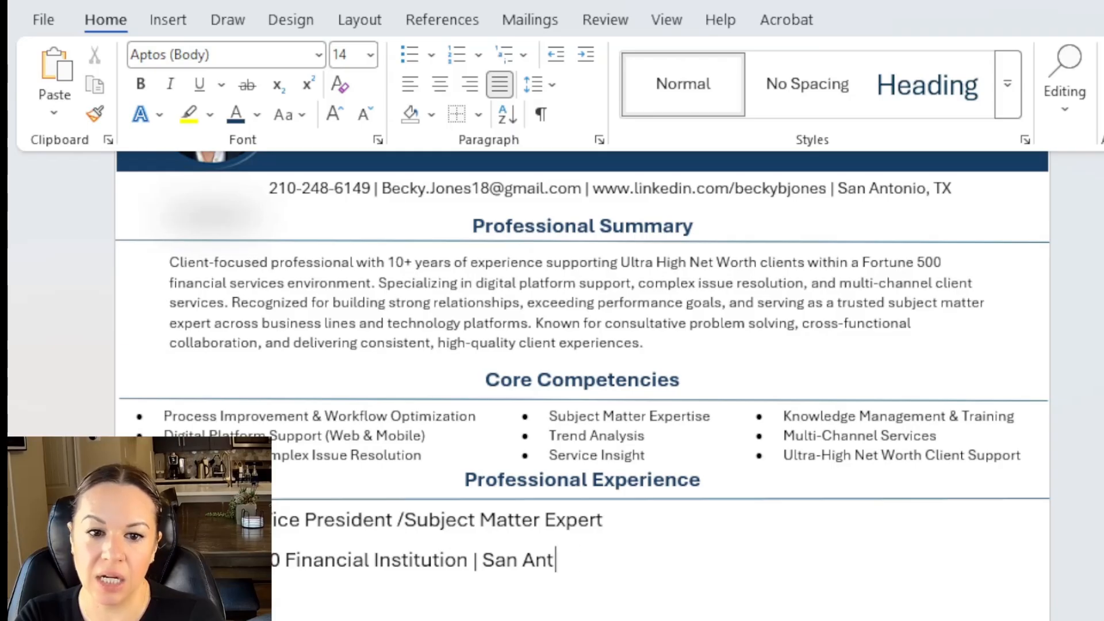
key("BackSpace")
key("BackSpace")
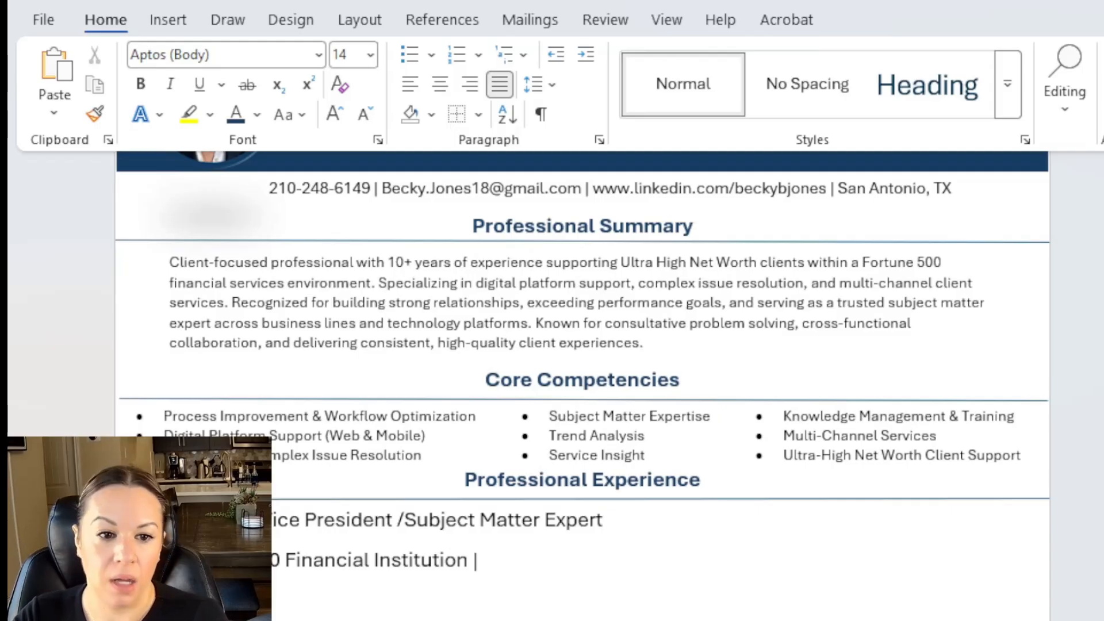
type("2016-")
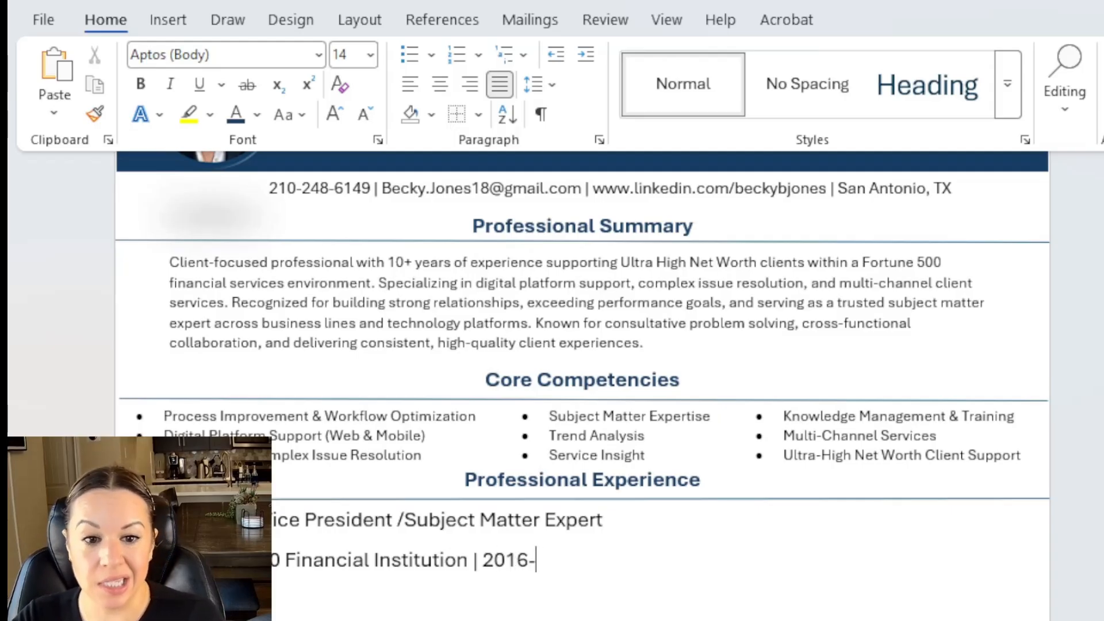
type("Present")
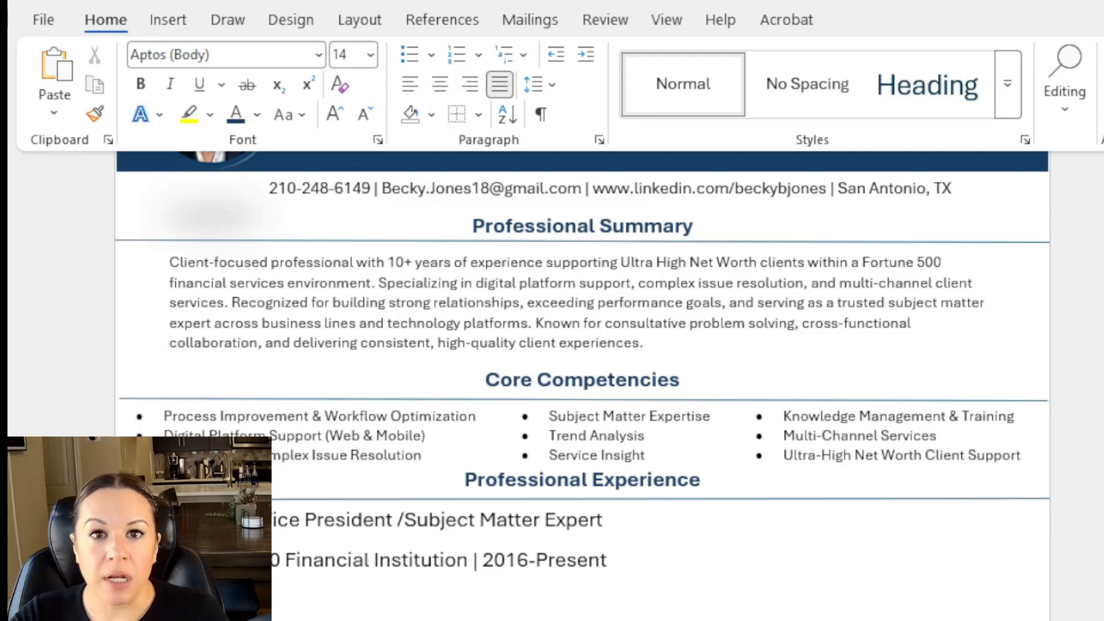
Make the two job heading lines bold at 11 point.
left_click_drag(635, 558, 164, 517)
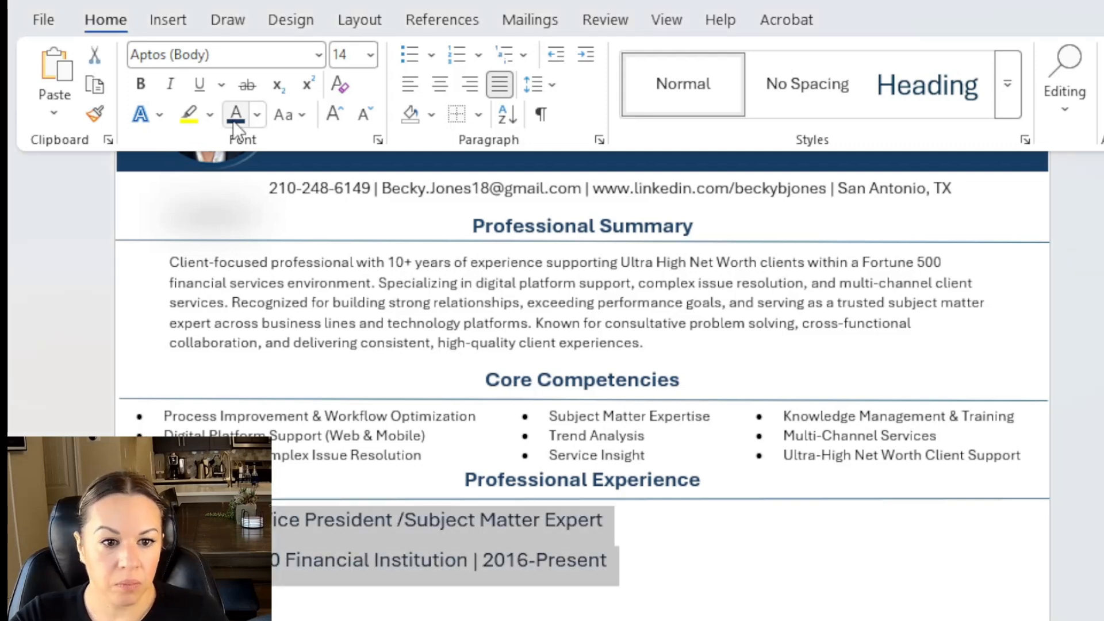
left_click(141, 85)
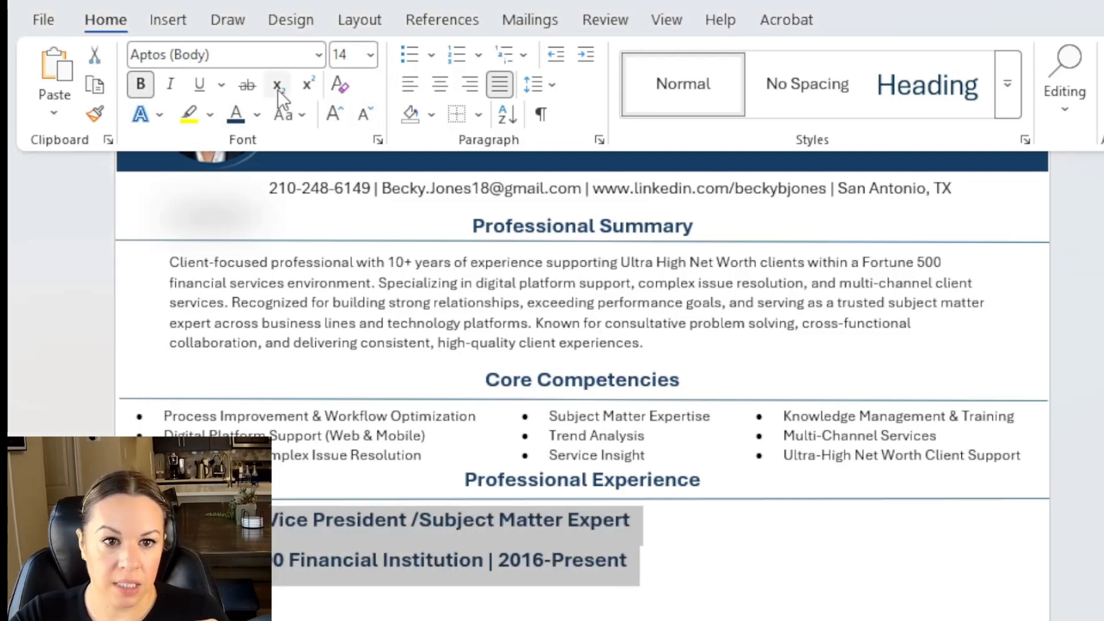
left_click(370, 60)
left_click(350, 151)
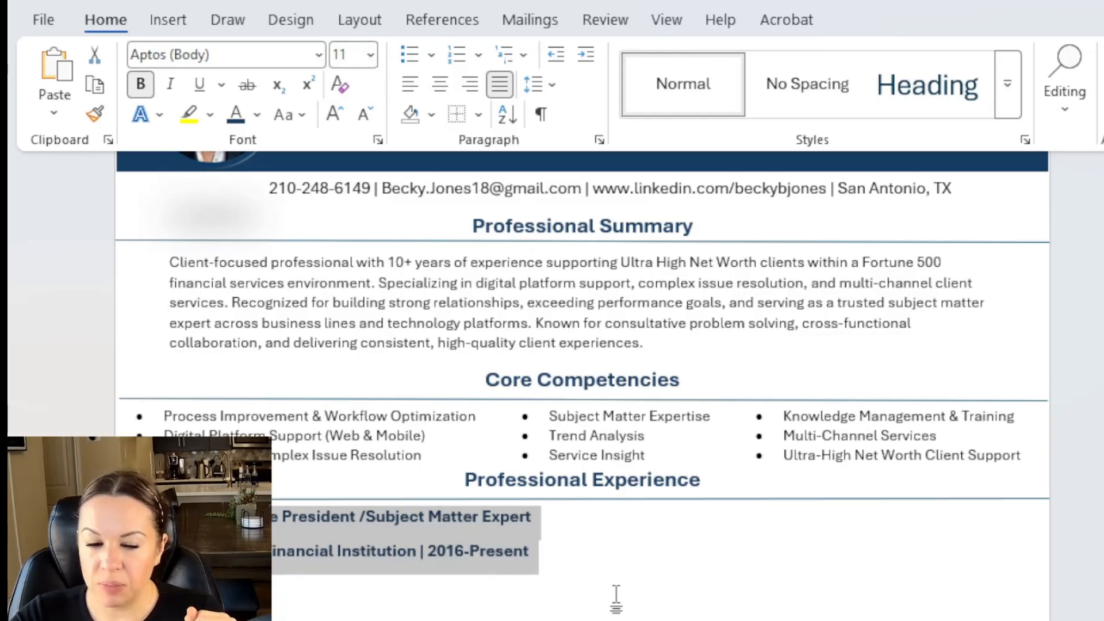
left_click(577, 554)
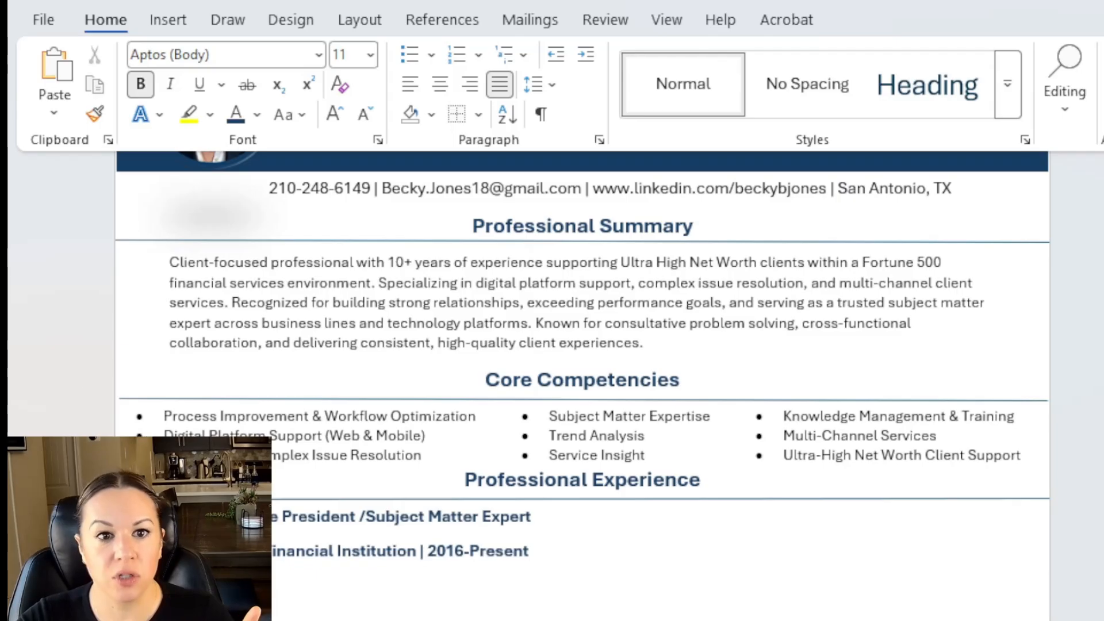
Start a bulleted list beneath the first job's company line.
left_click(409, 56)
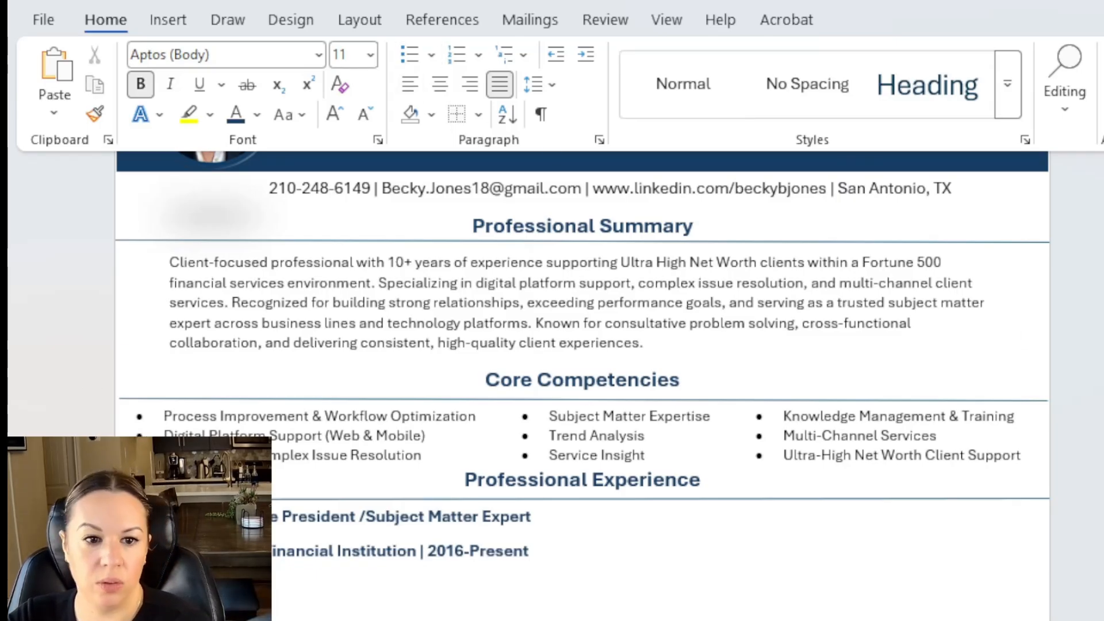
key("BackSpace")
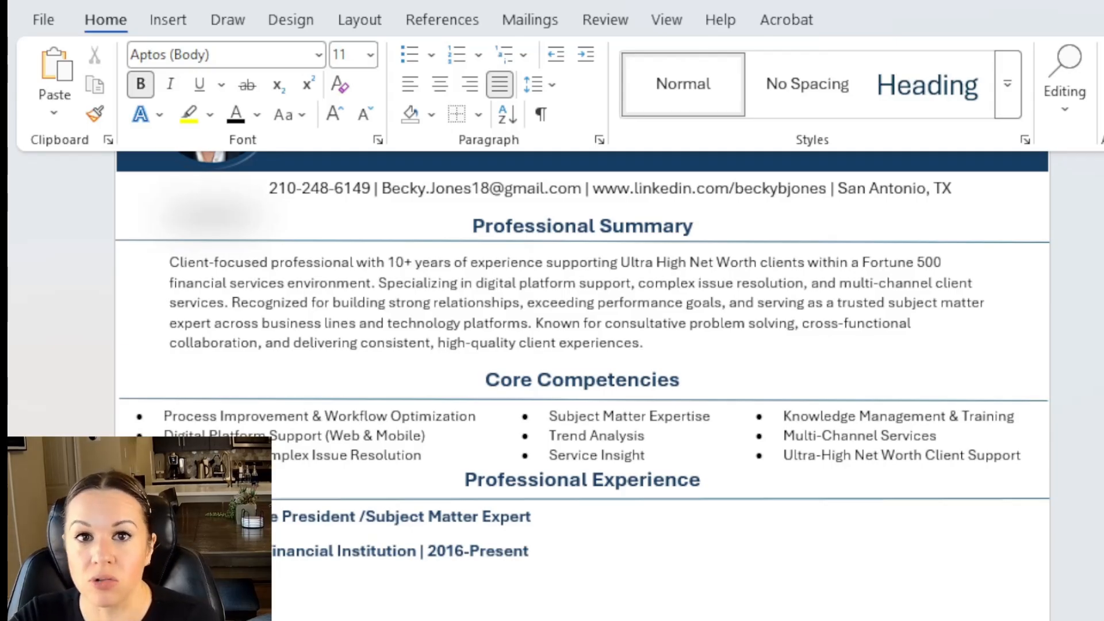
left_click(529, 615)
Type the first duty bullet, beginning 'Supported', in non-bold text.
left_click_drag(265, 610, 298, 618)
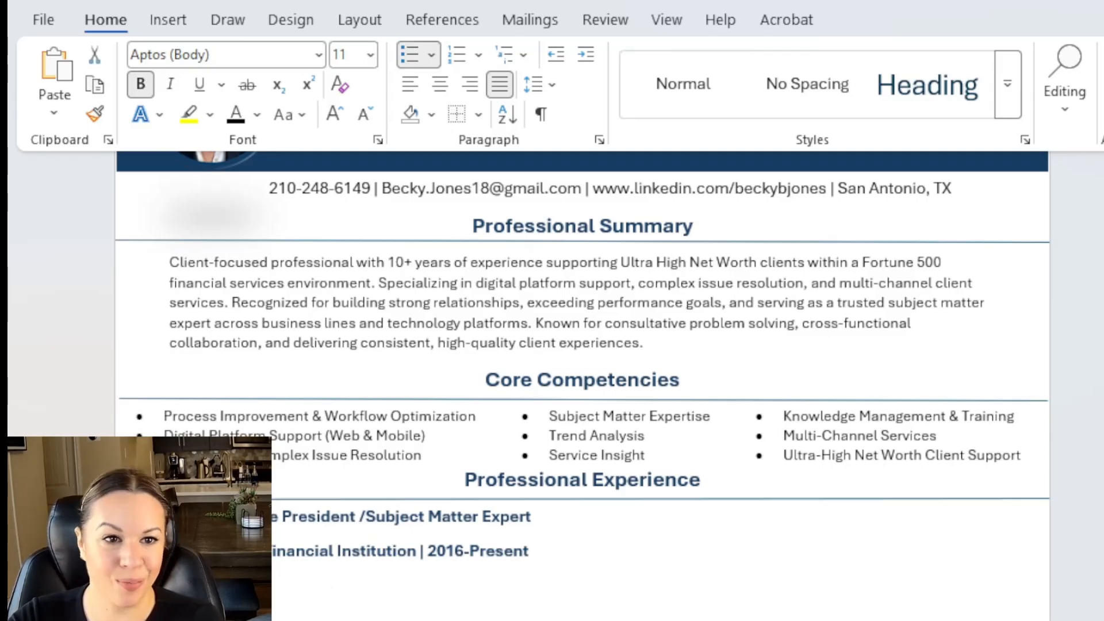
left_click(139, 82)
left_click(316, 579)
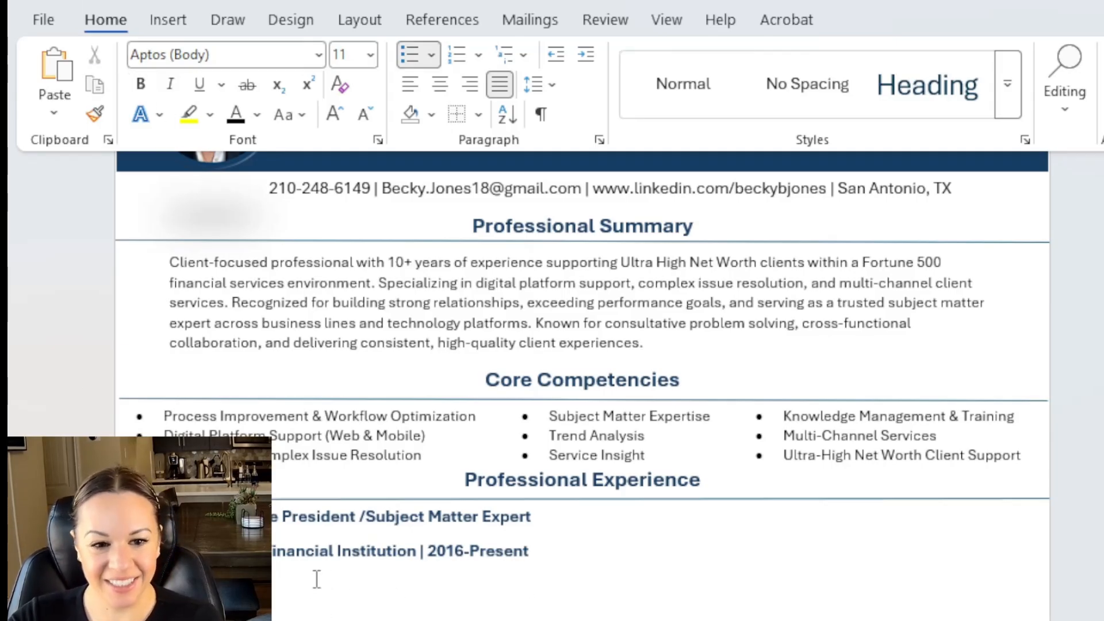
type("Supported")
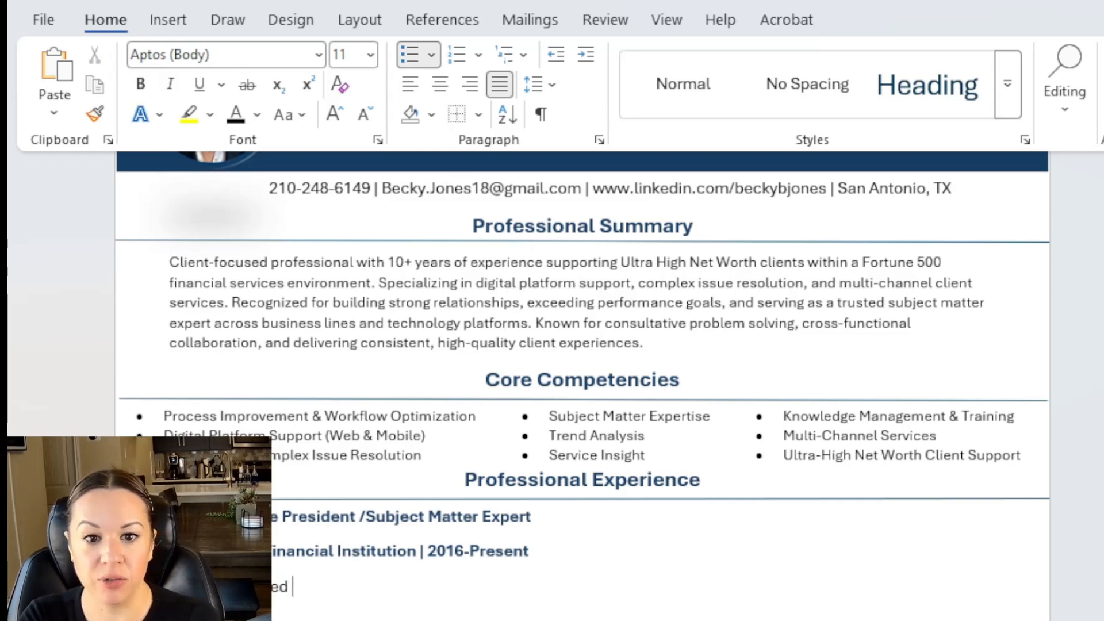
left_click_drag(476, 282, 596, 303)
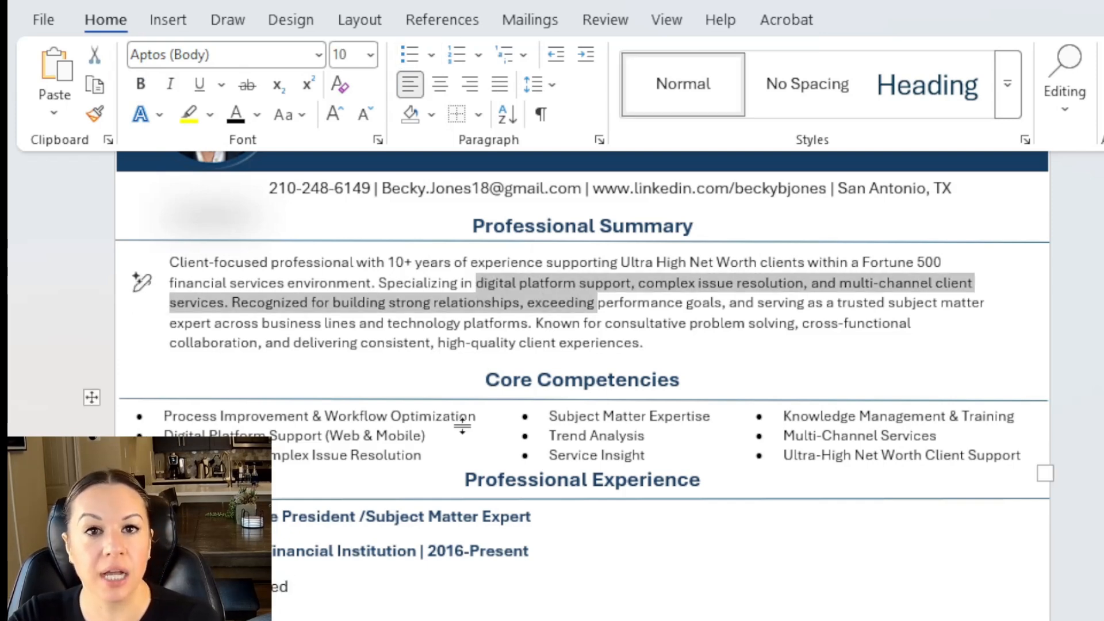
left_click(340, 586)
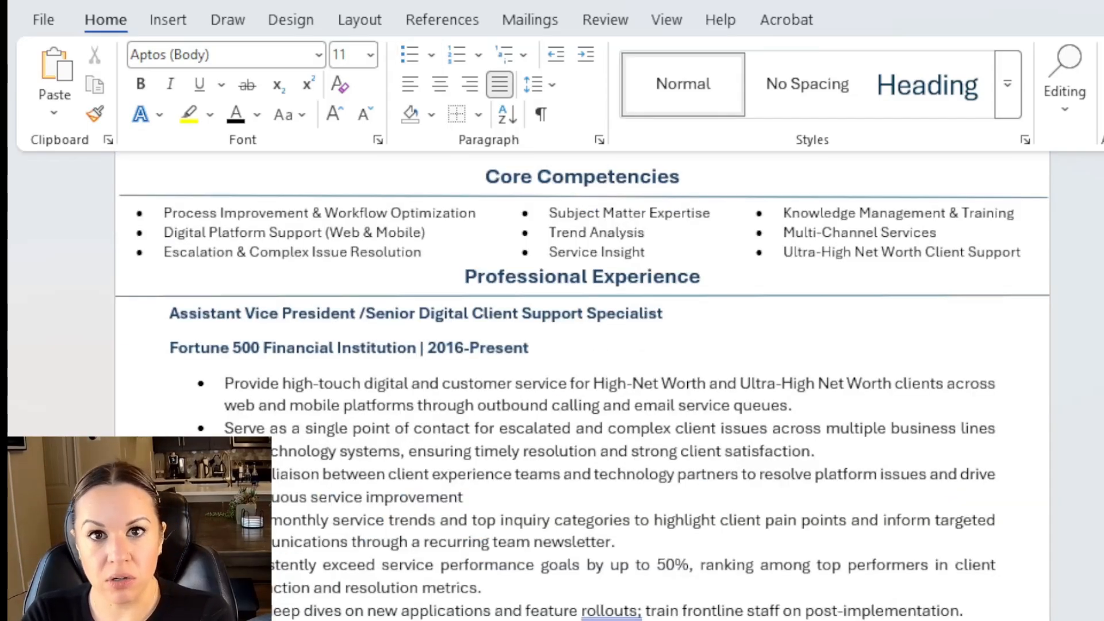
Retitle the job 'Assistant Vice President /Senior Digital Client Support Specialist' and shrink its six duty bullets.
left_click_drag(415, 313, 283, 313)
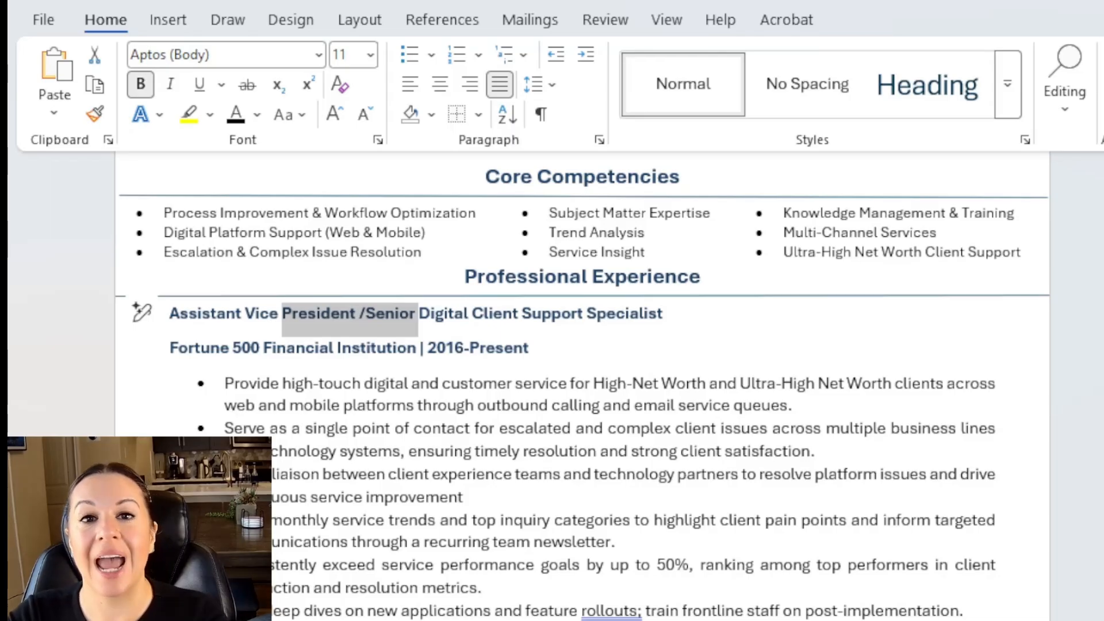
left_click(718, 322)
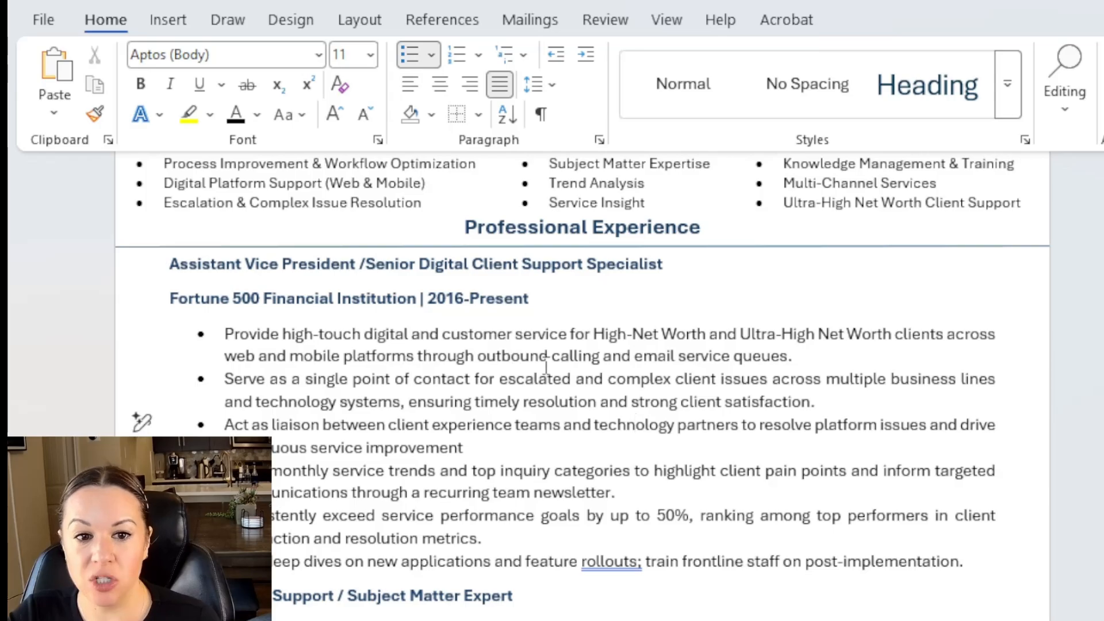
left_click_drag(513, 361, 519, 428)
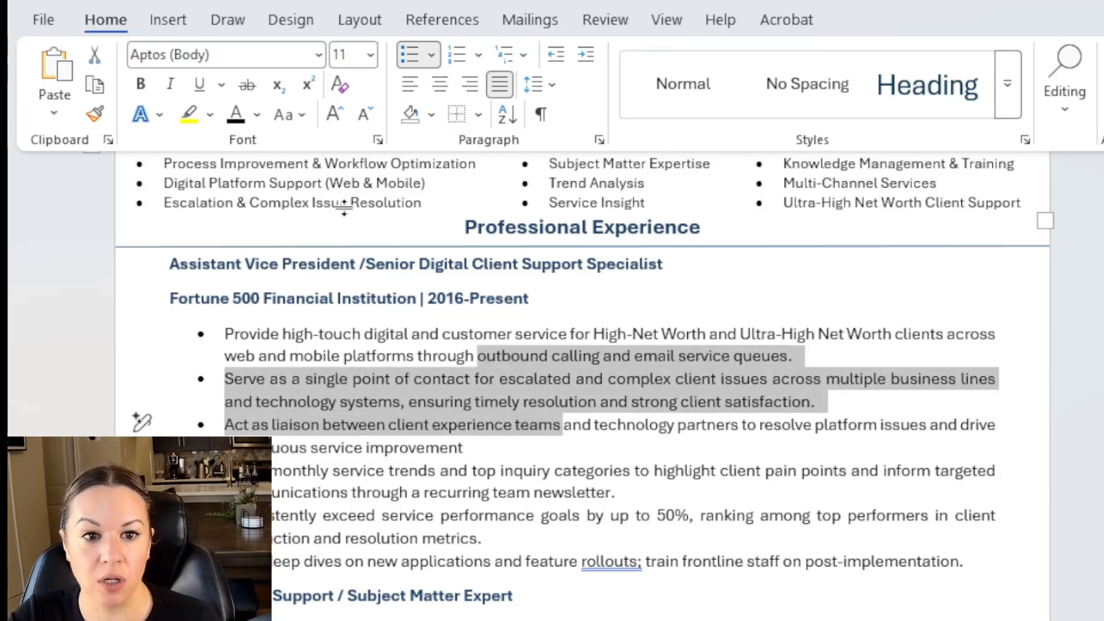
left_click_drag(256, 202, 320, 201)
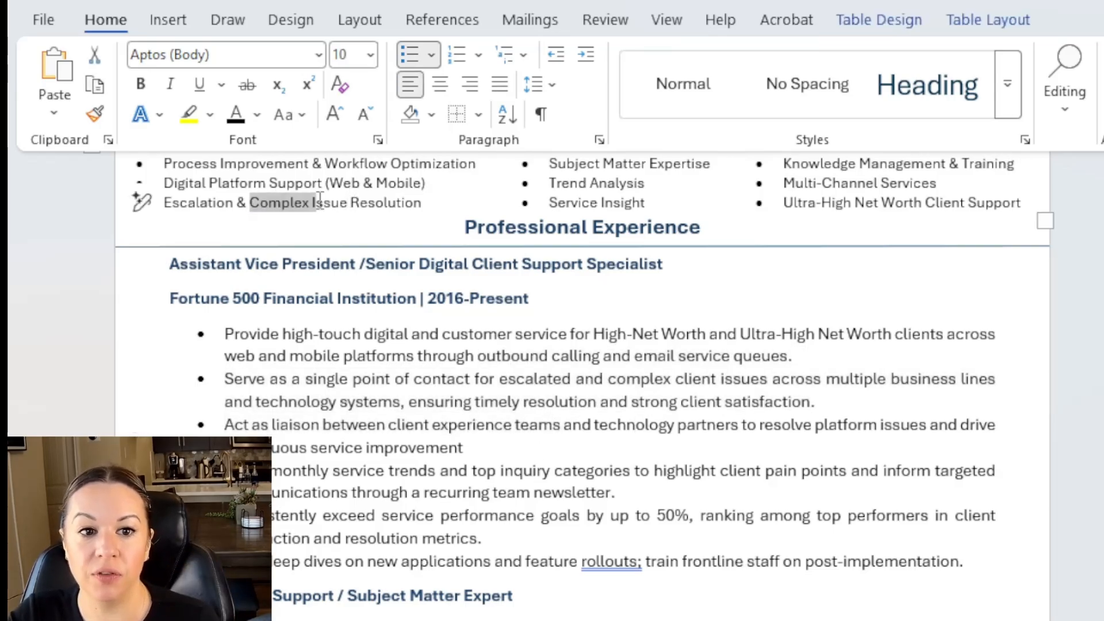
left_click(379, 325)
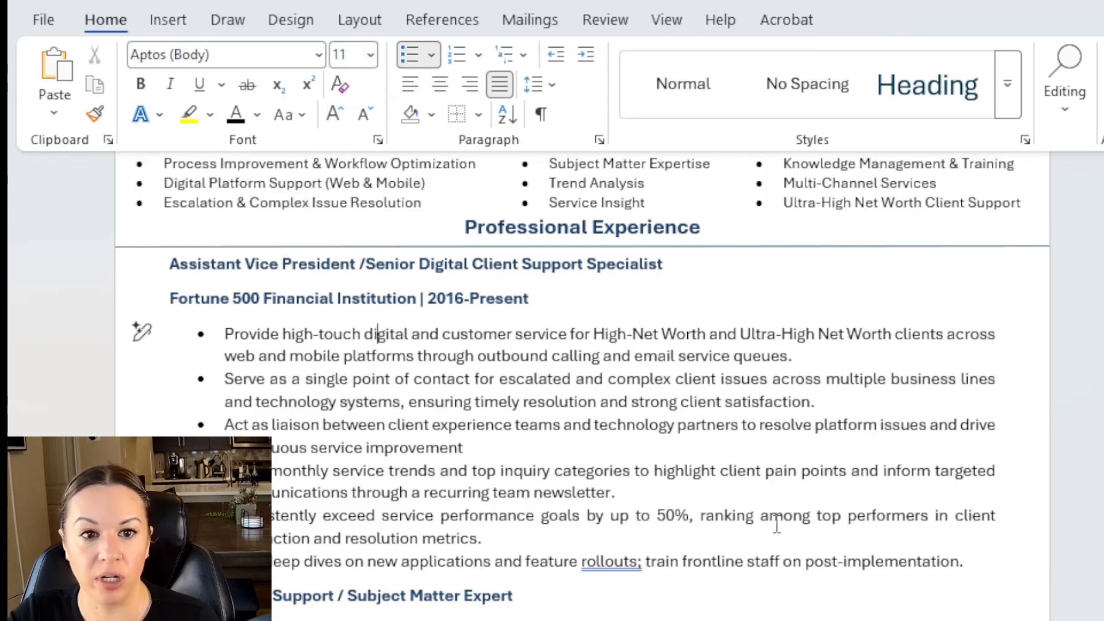
left_click_drag(928, 567, 275, 360)
left_click(364, 114)
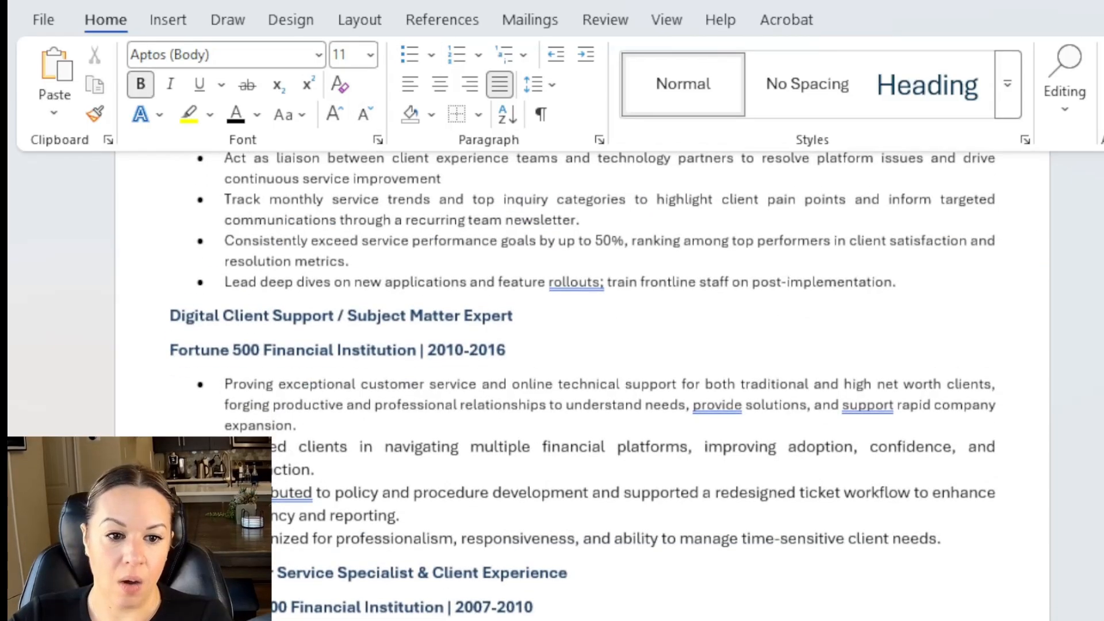
Bullet the second job's last three duties and reduce their font size to match the others.
scroll(575, 345, "down", 2)
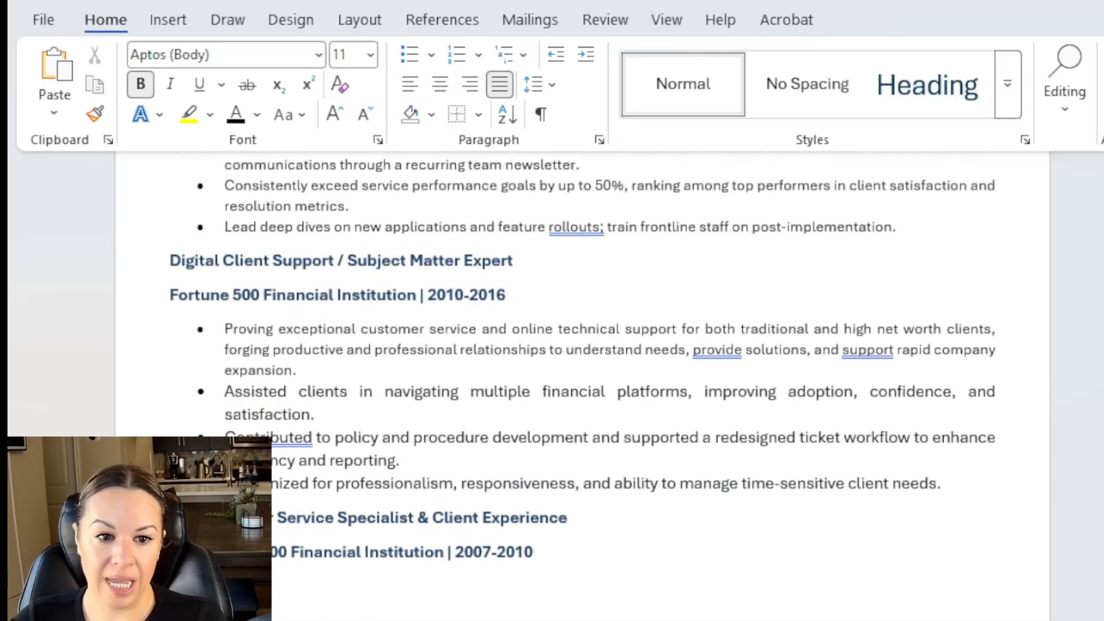
scroll(575, 345, "up", 4)
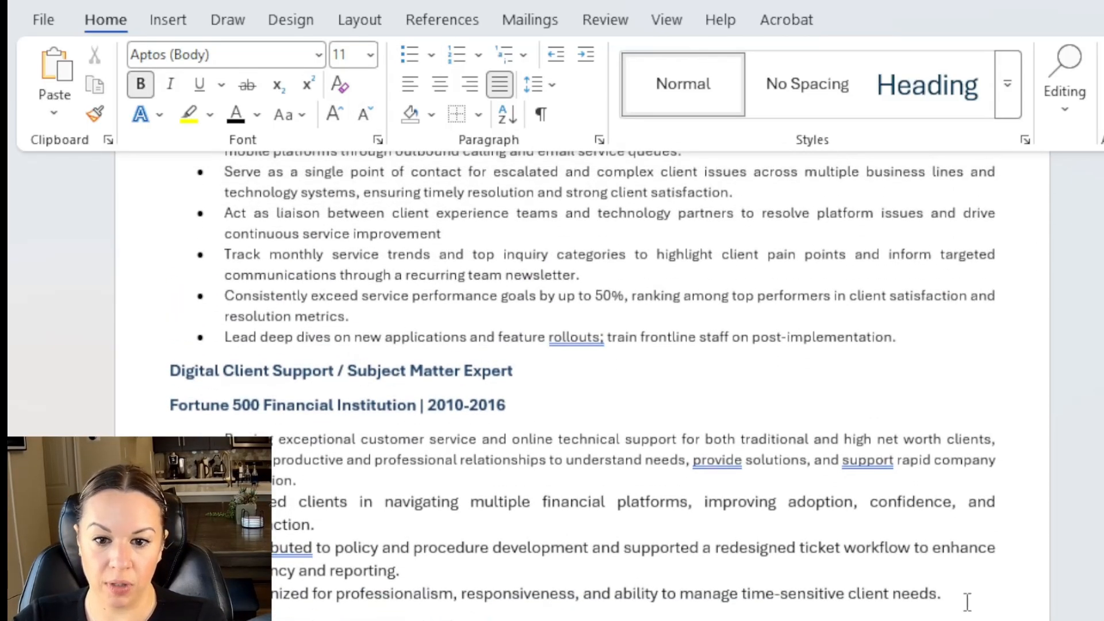
left_click_drag(967, 601, 247, 503)
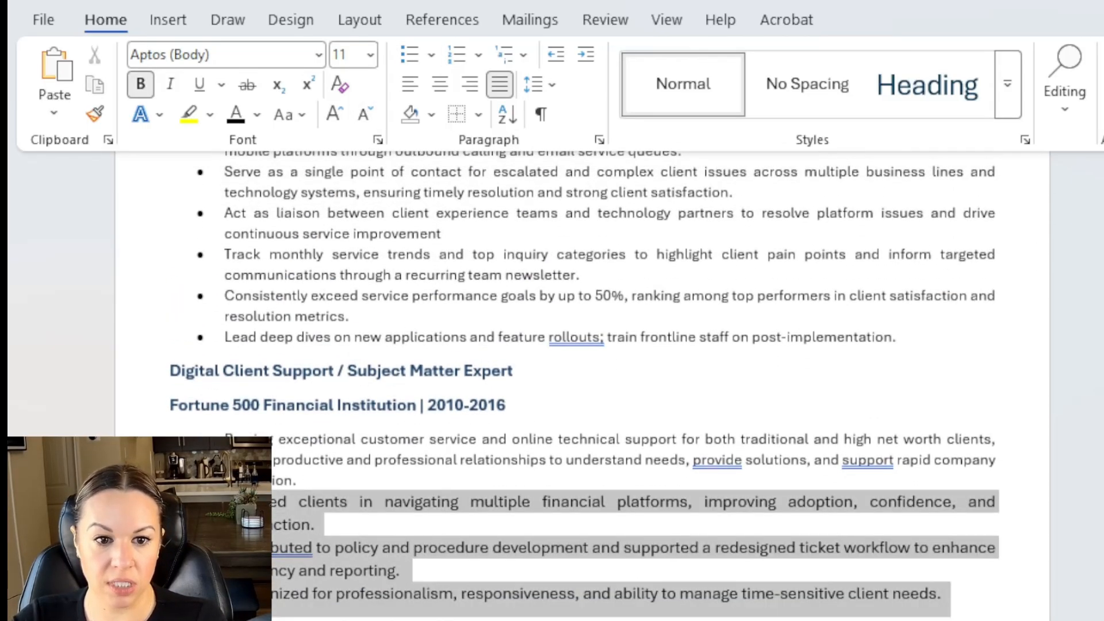
left_click(409, 55)
left_click(364, 117)
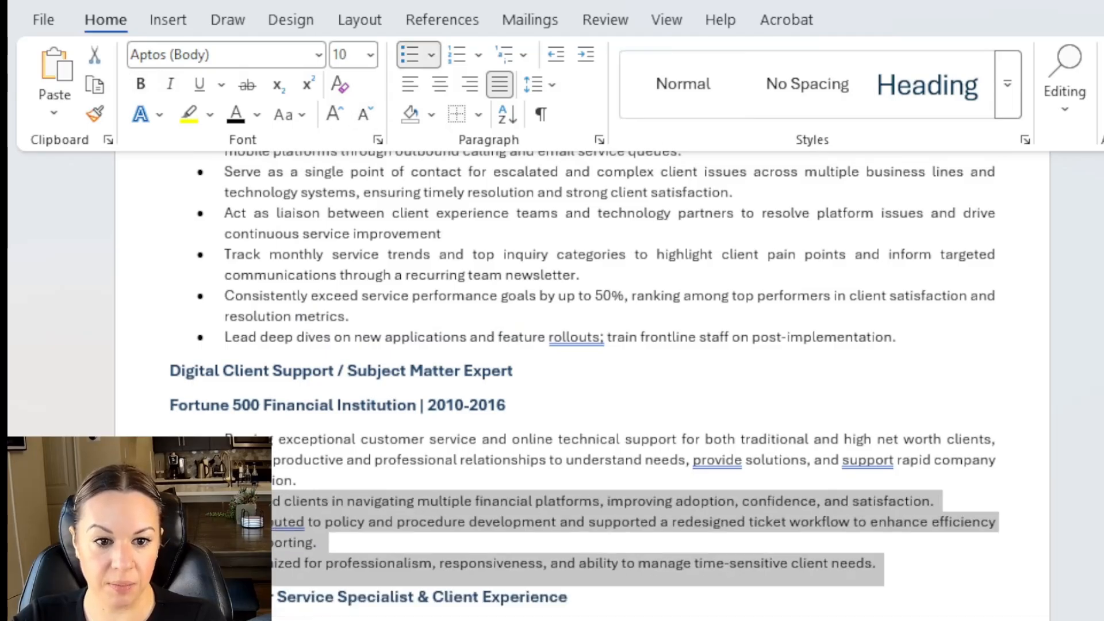
Change 'provide' to 'providing' in the second job's first bullet.
left_click(852, 594)
scroll(583, 378, "down", 2)
double_click(717, 460)
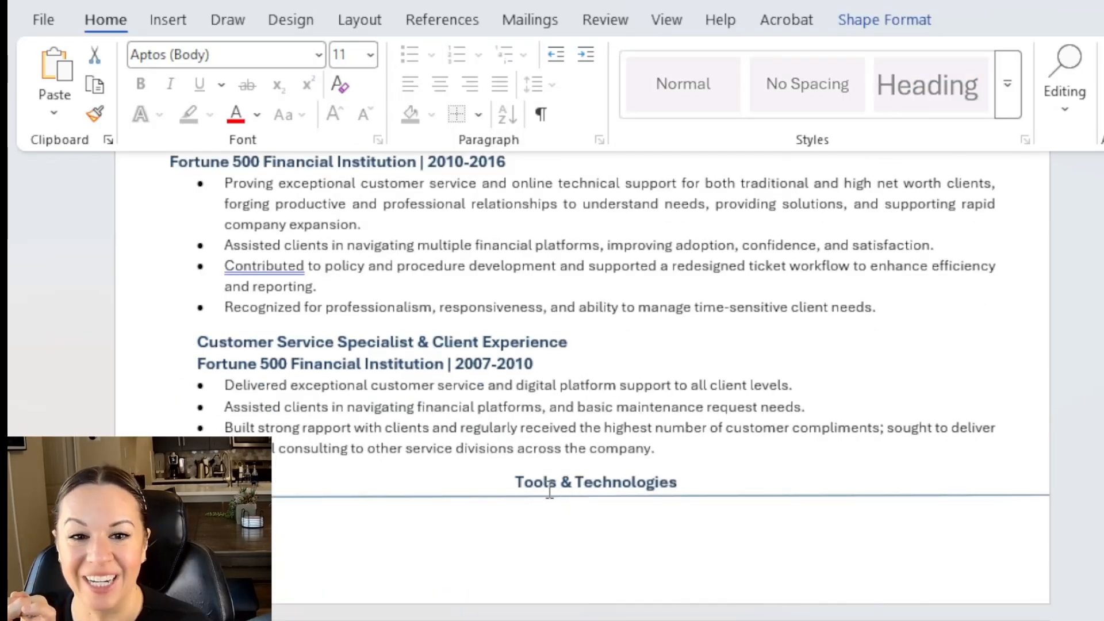
Lower the Tools & Technologies rule and place the bullet-separated tools list beneath it.
left_click_drag(612, 495, 603, 533)
left_click(604, 545)
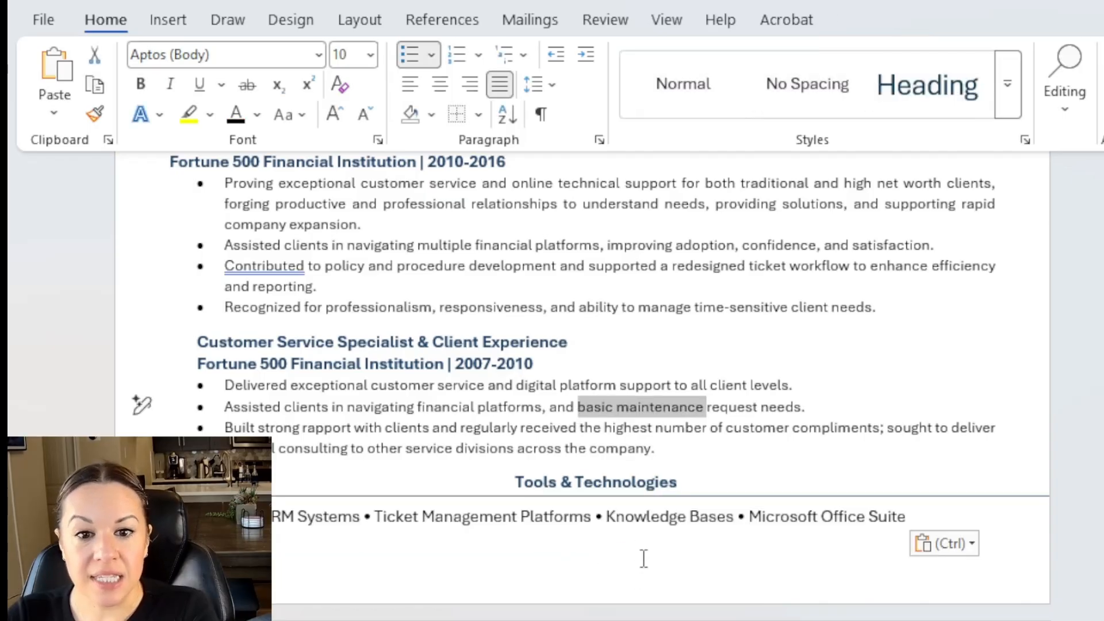
left_click(668, 519)
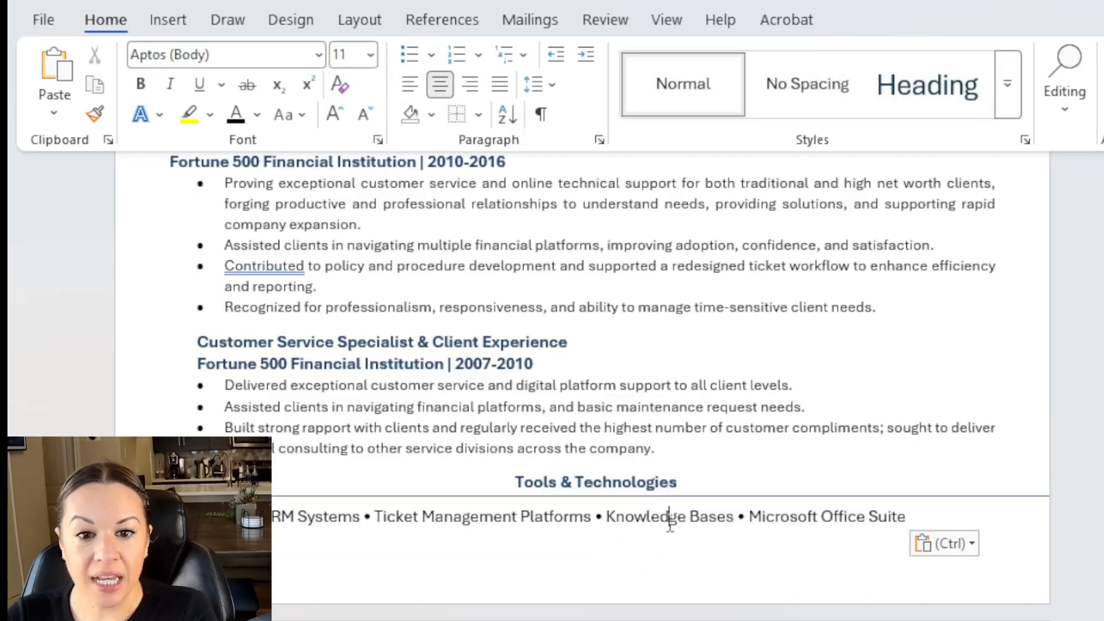
left_click_drag(693, 513, 589, 516)
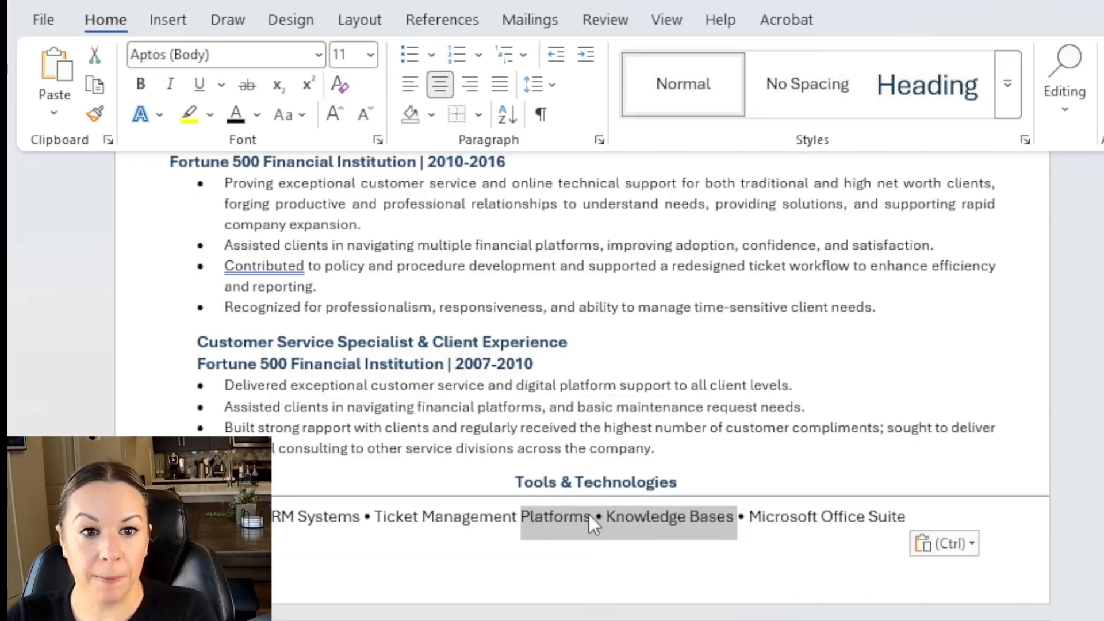
left_click_drag(951, 516, 264, 517)
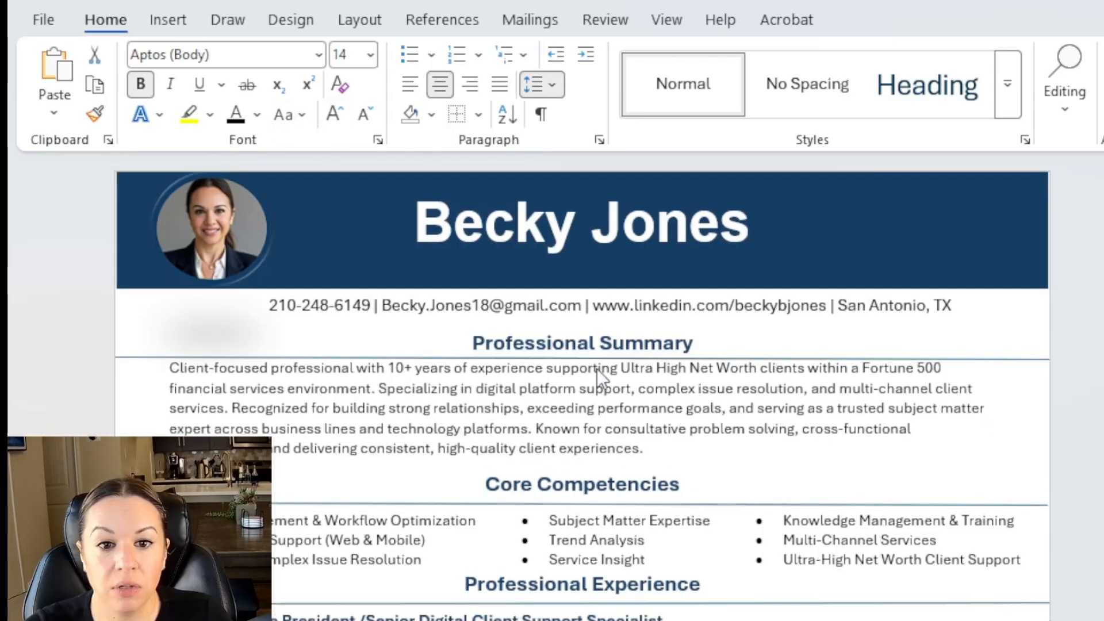
Remove space after the Professional Summary and Core Competencies headings and nudge the Core Competencies rule up.
left_click(598, 382)
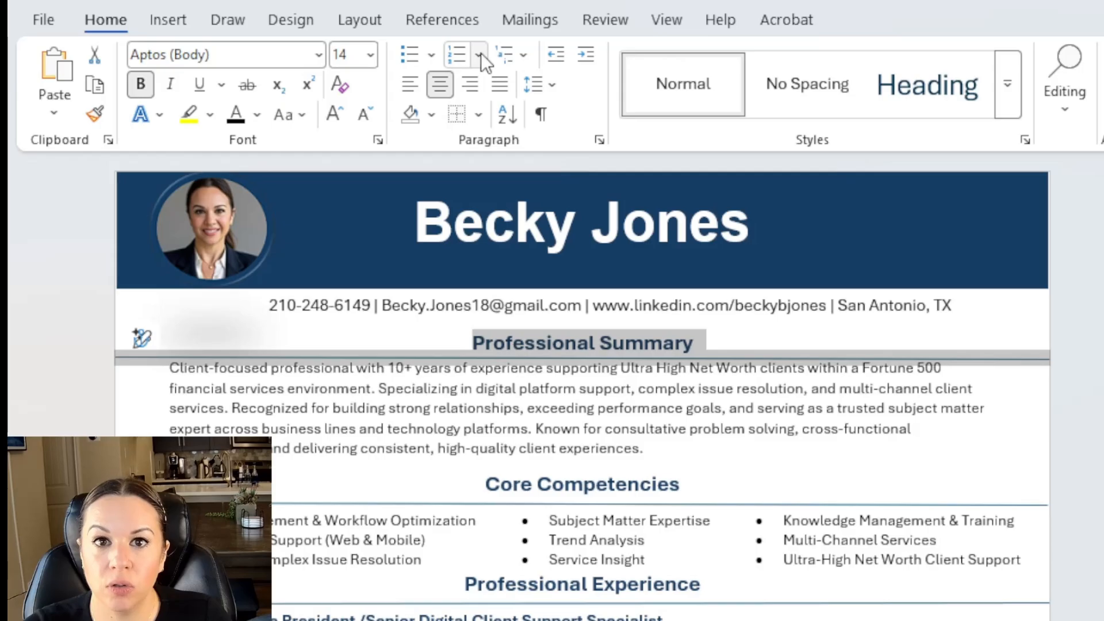
left_click(732, 492)
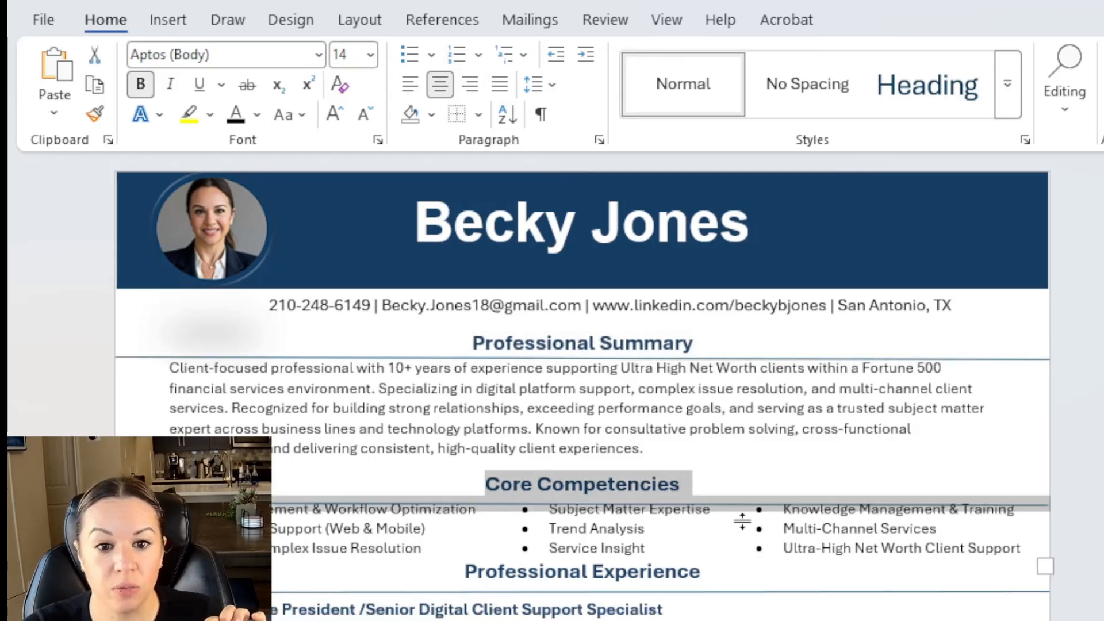
left_click(698, 564)
left_click_drag(544, 506, 548, 496)
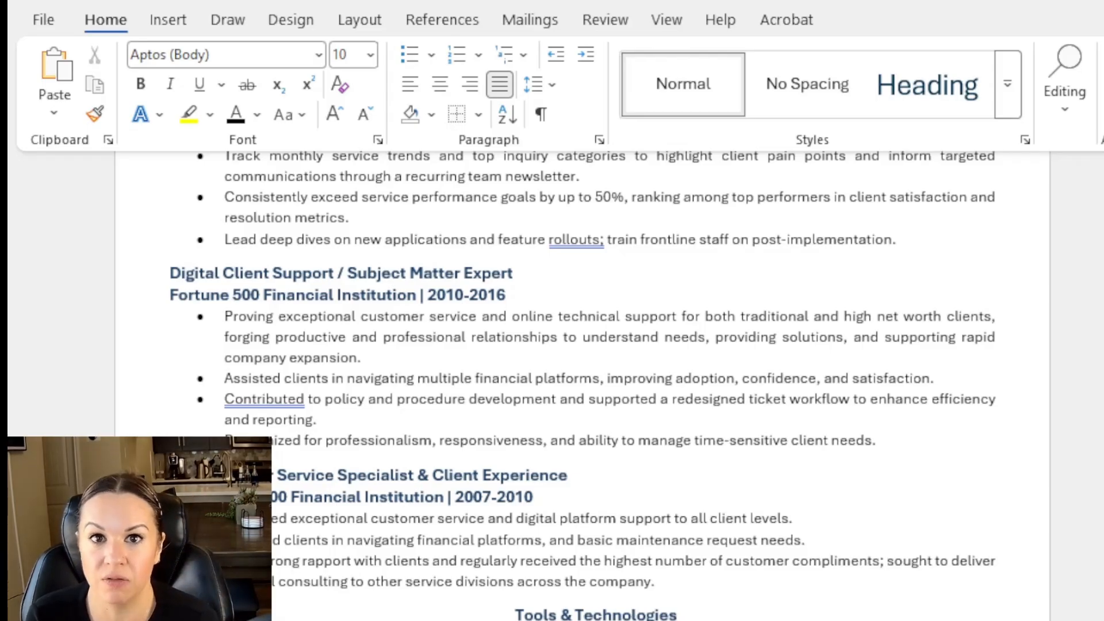
Reapply the bullet to the 'Recognized for professionalism' line under the second job.
left_click(404, 55)
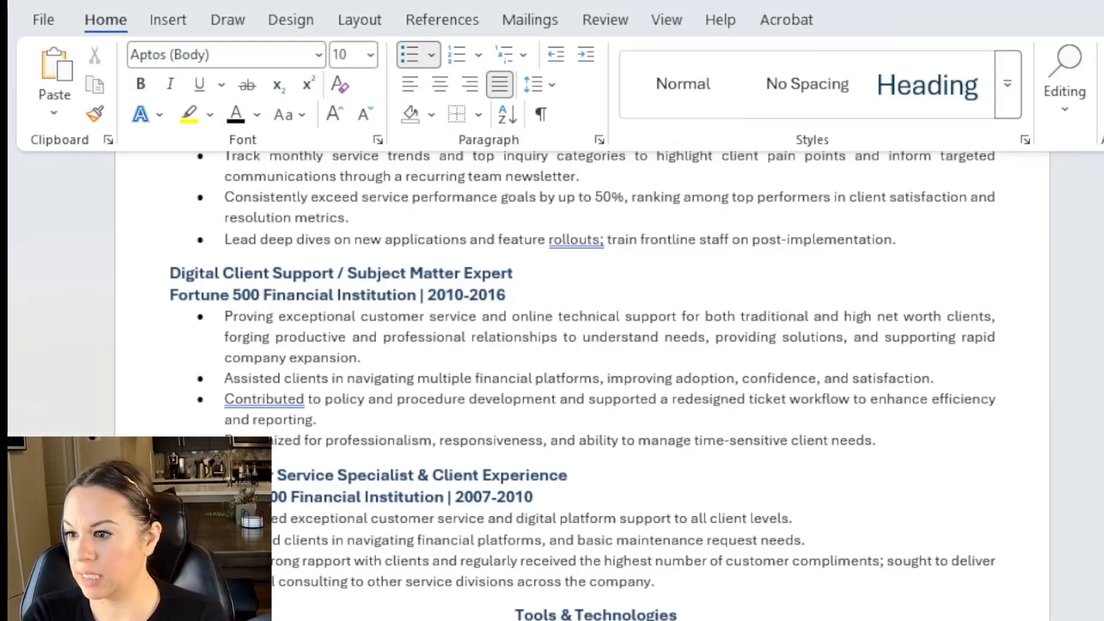
scroll(610, 385, "down", 1)
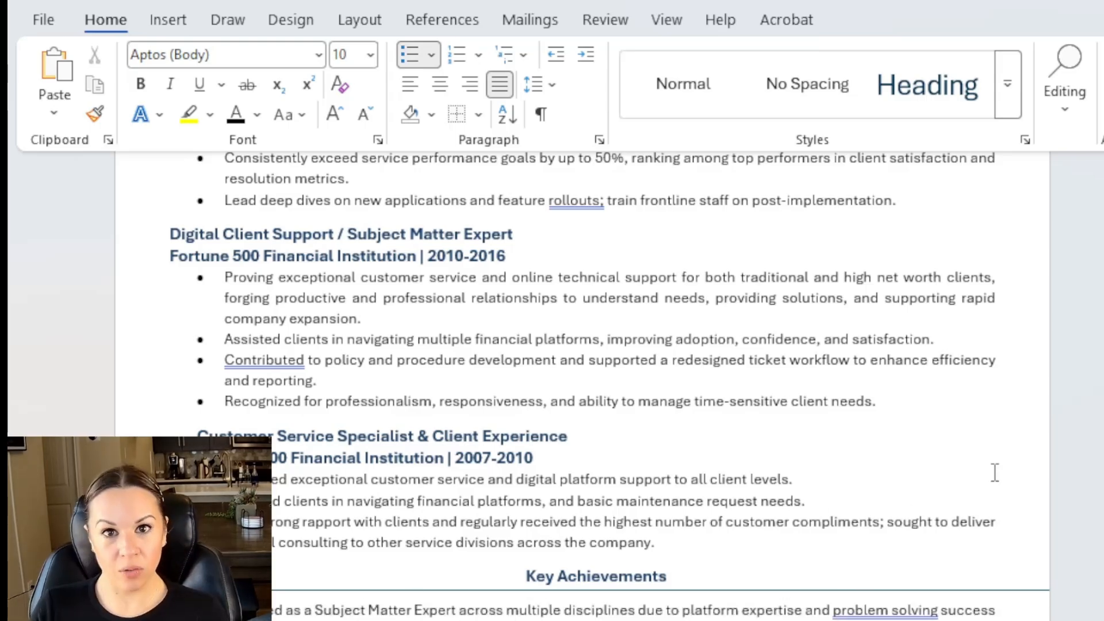
scroll(995, 472, "up", 10)
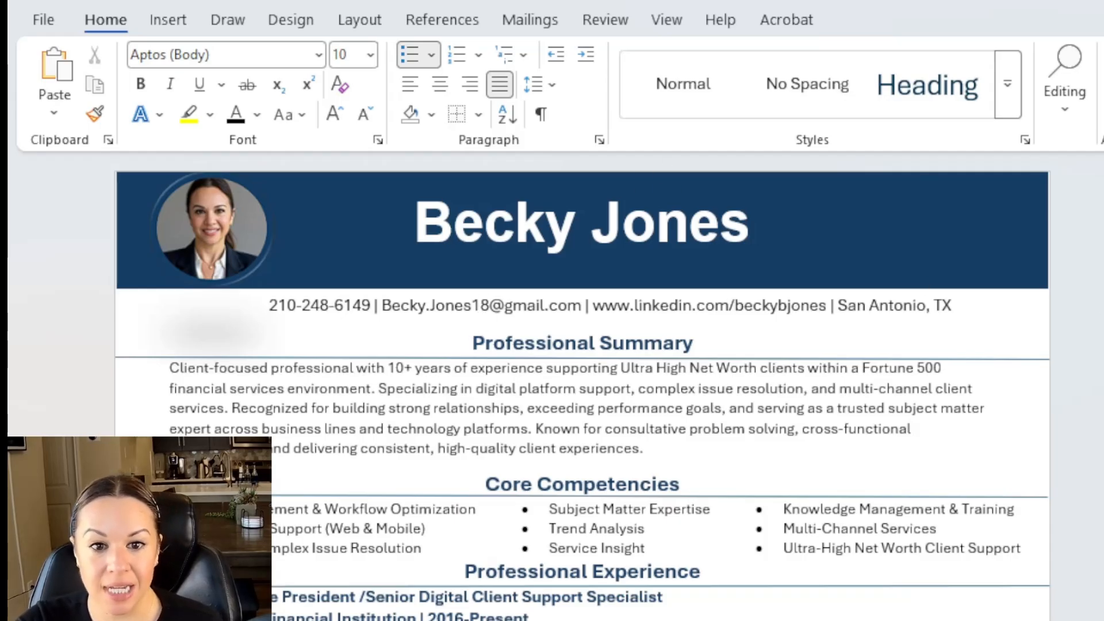
Scroll through the finished resume from top to bottom to review it.
scroll(582, 385, "down", 3)
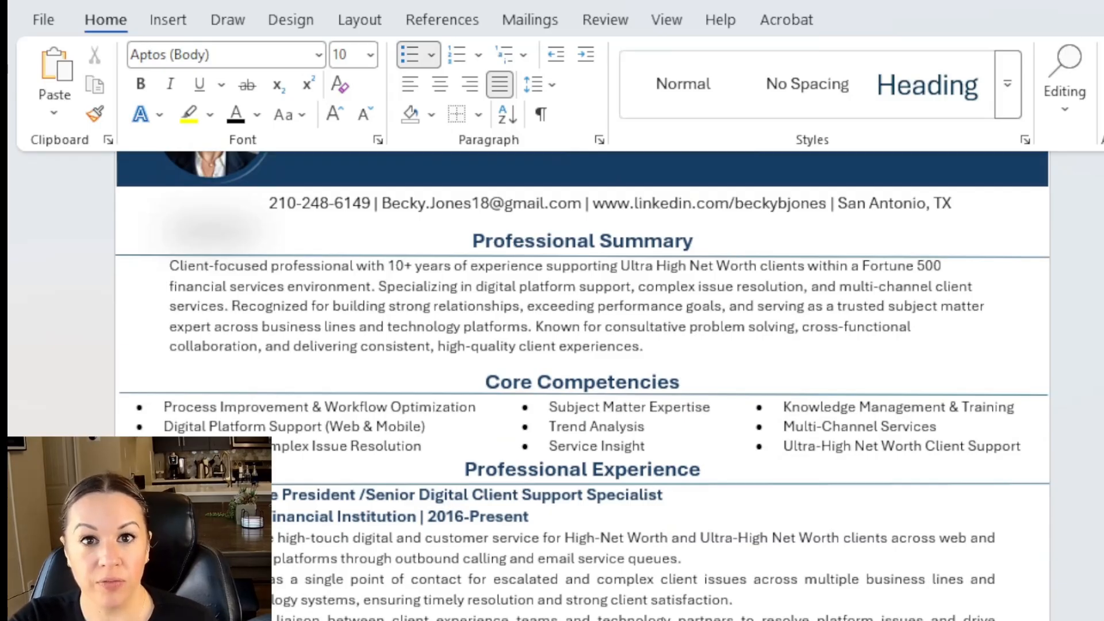
scroll(581, 385, "down", 3)
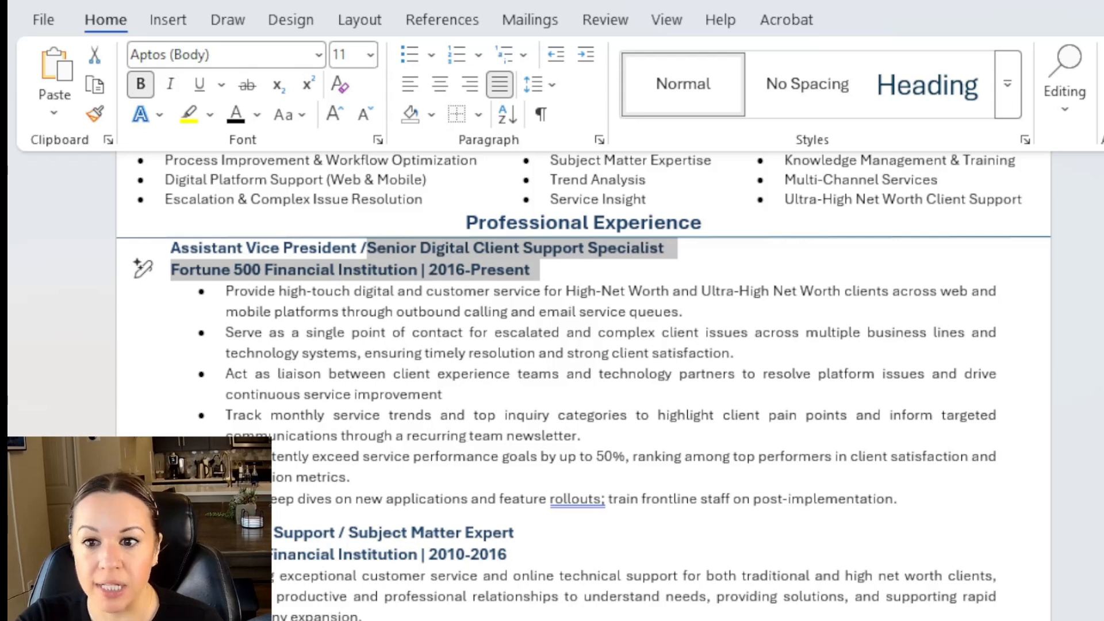
scroll(584, 385, "down", 5)
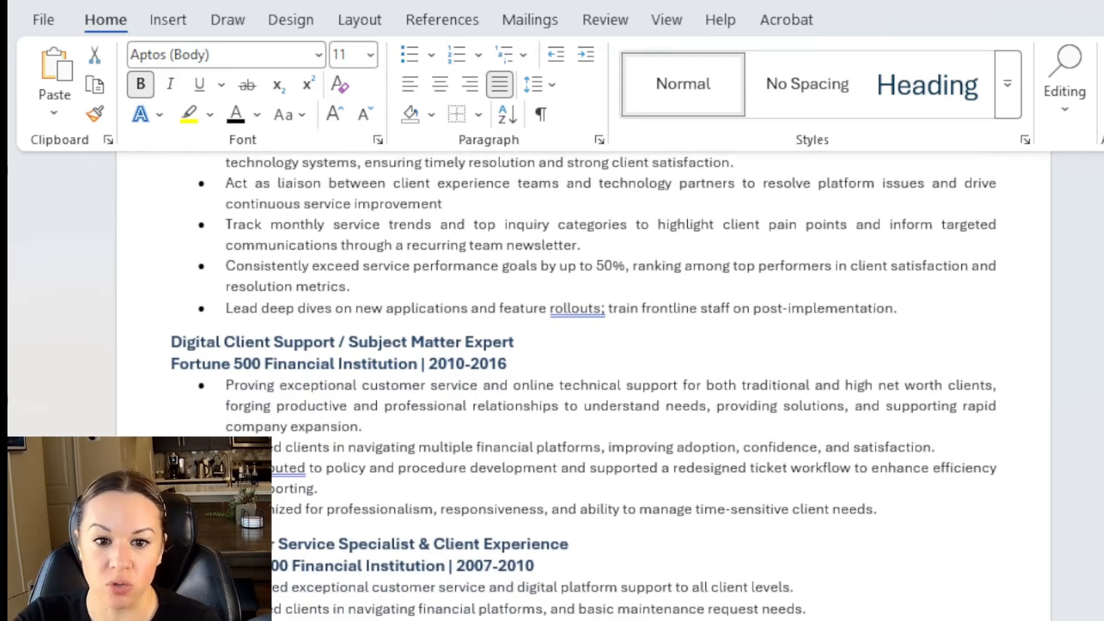
scroll(611, 385, "down", 1)
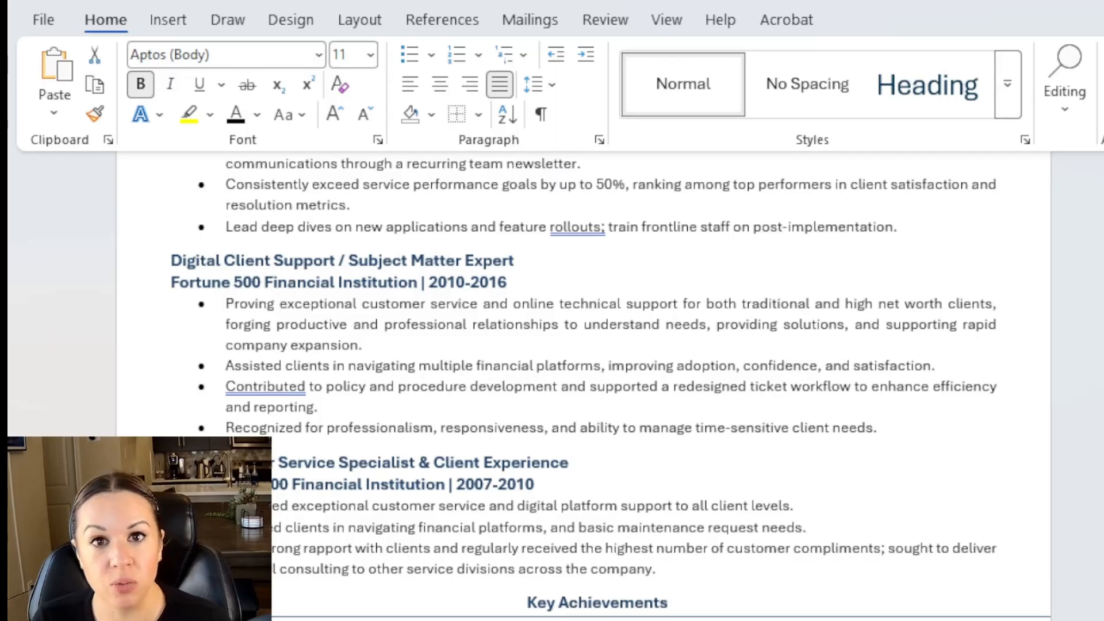
scroll(529, 385, "up", 1)
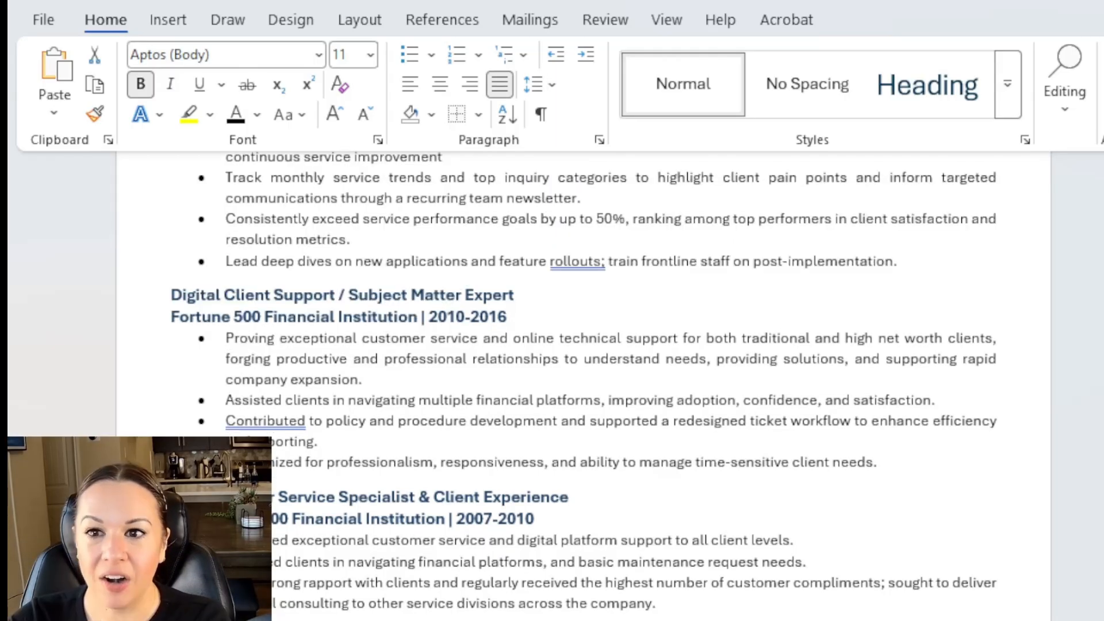